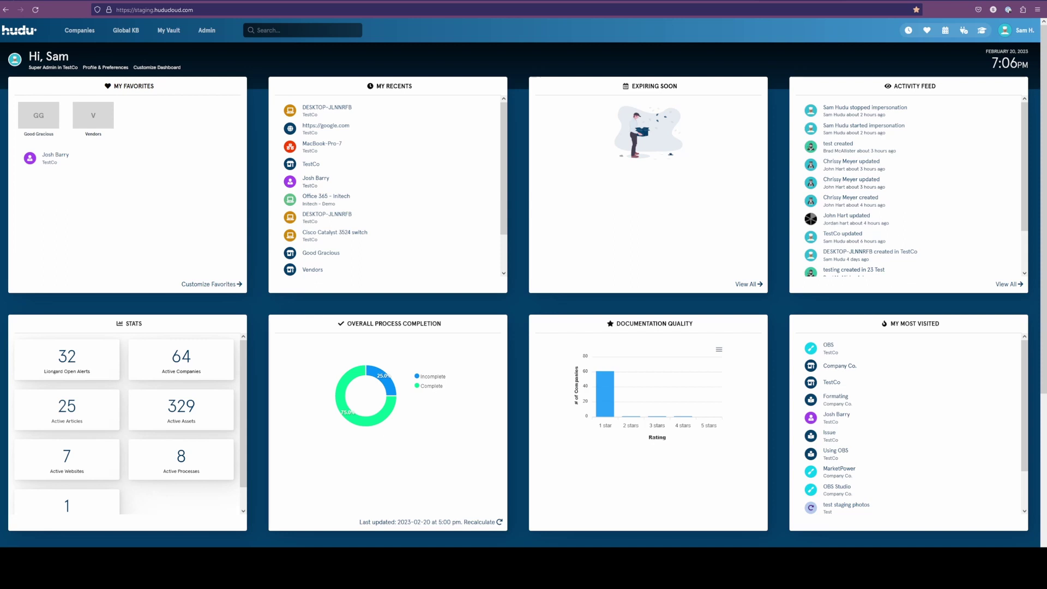
# - Go to Admin > Integrations and open the Syncro tile's overview of synced asset cards
pyautogui.click(207, 30)
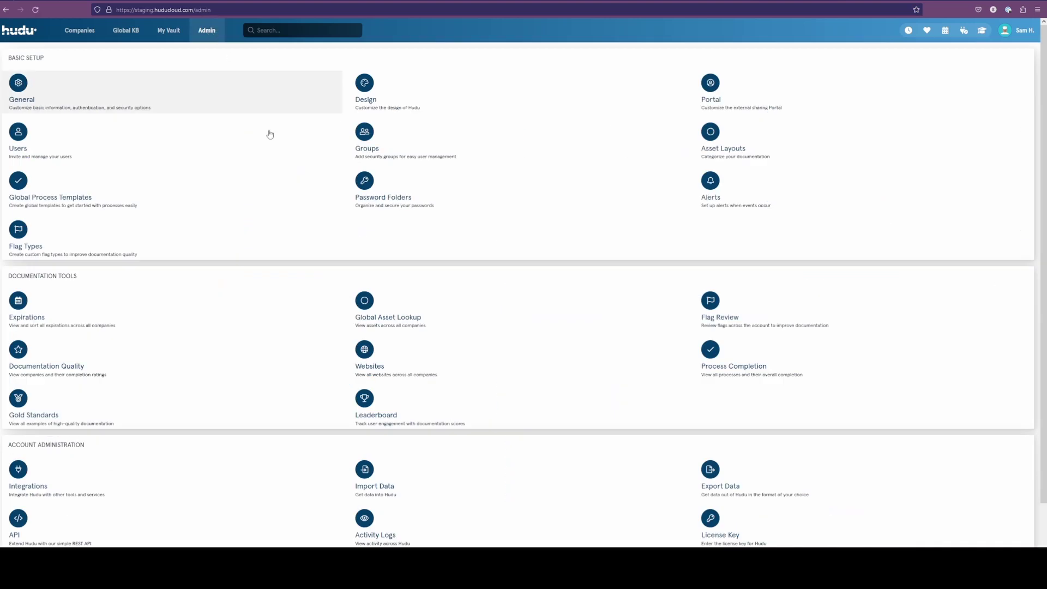
pyautogui.click(69, 483)
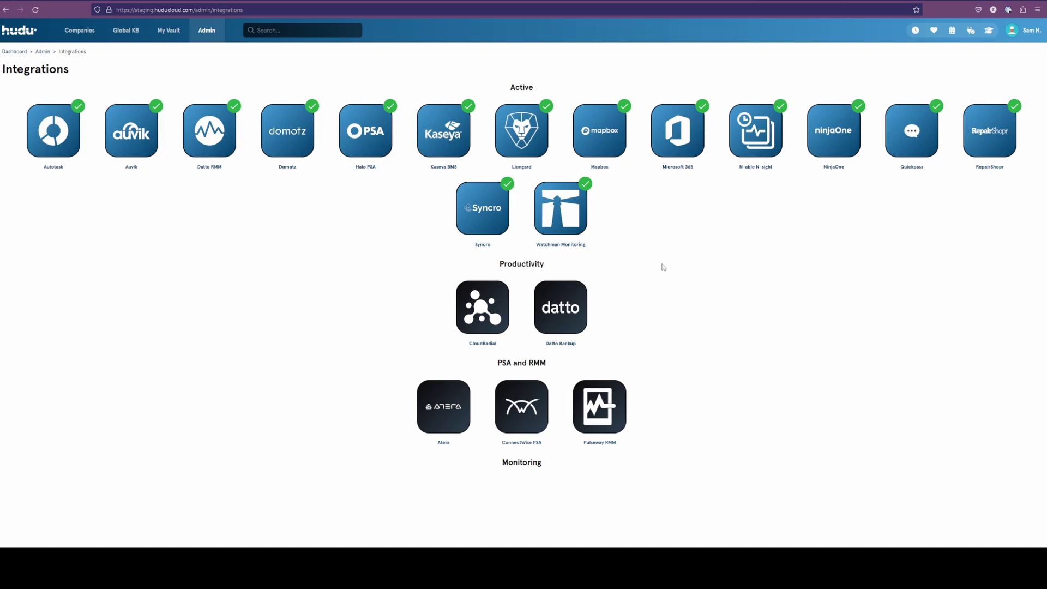
pyautogui.click(480, 200)
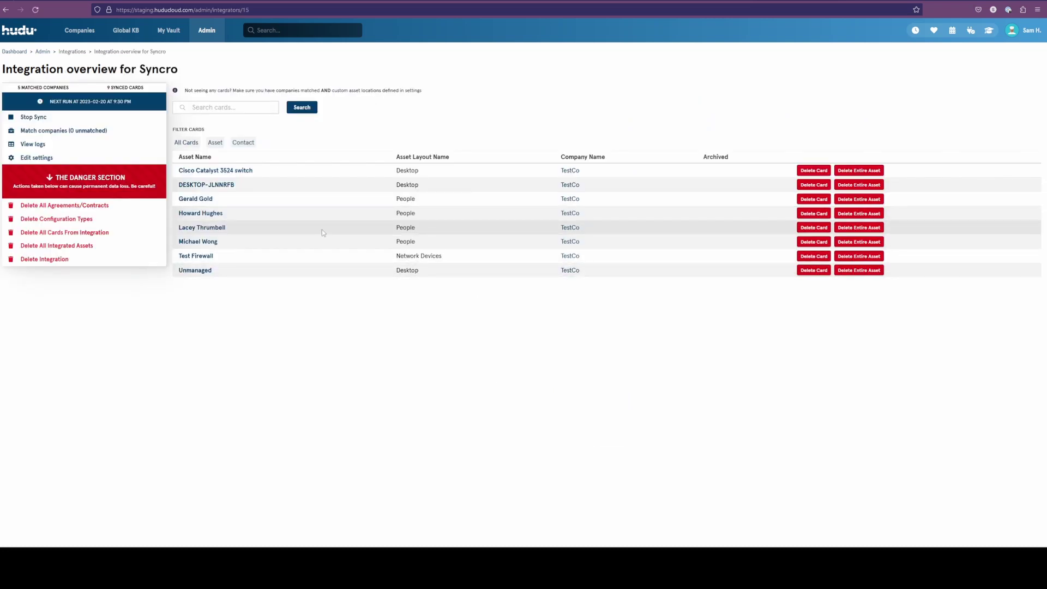
# - Open the DESKTOP-JLNNRFB asset, view its Rematch Card options, and dismiss the popup
pyautogui.click(215, 185)
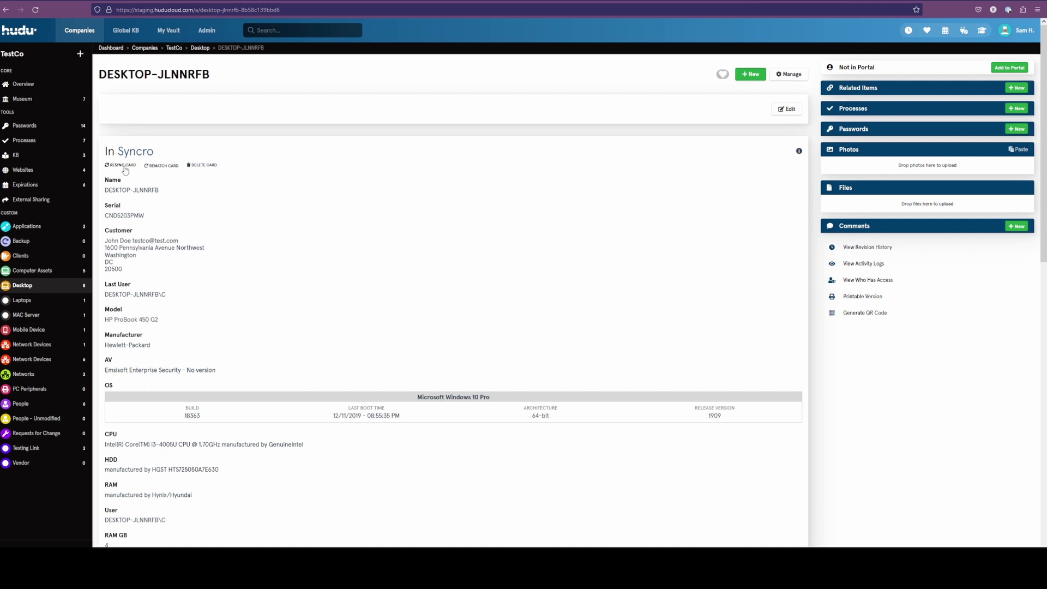
pyautogui.click(157, 166)
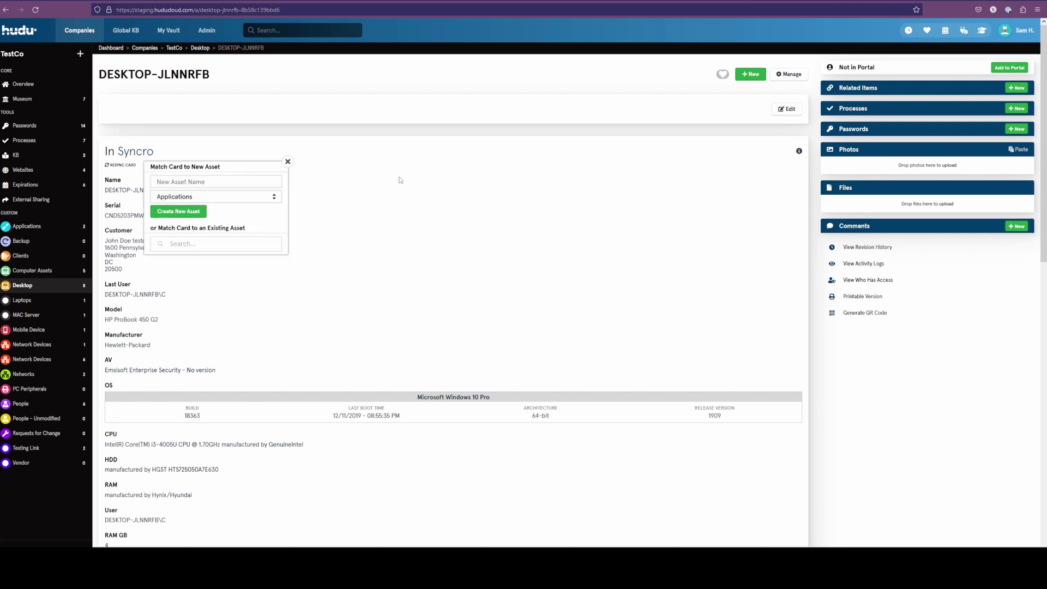
pyautogui.click(288, 162)
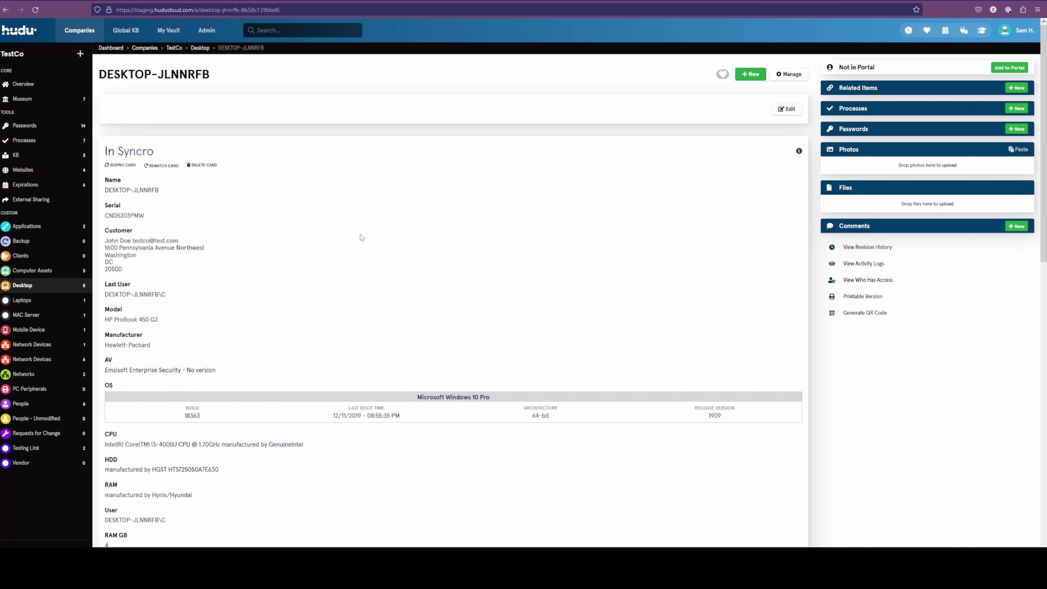
pyautogui.click(780, 115)
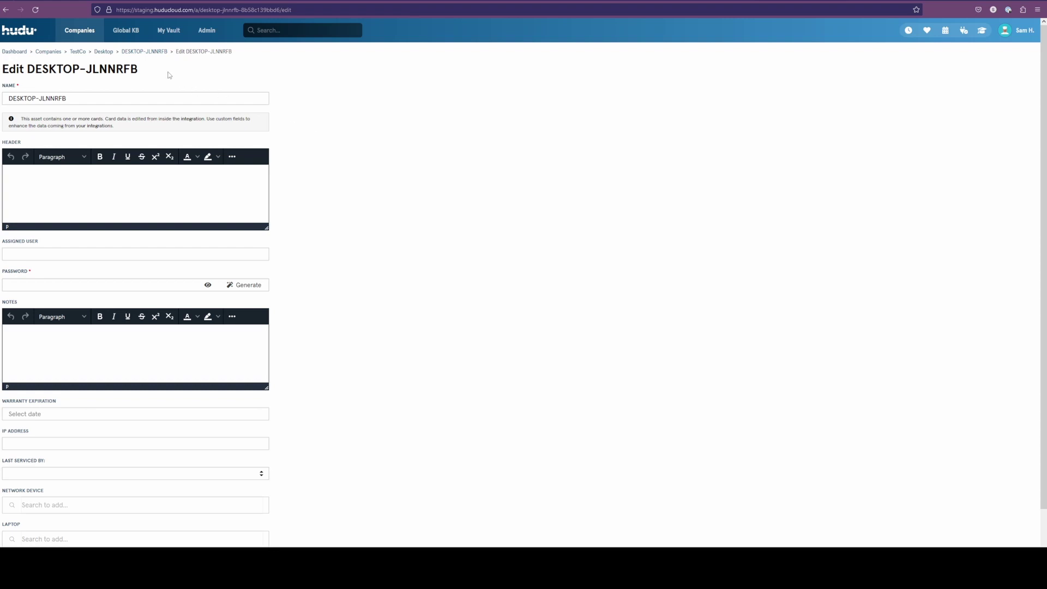
pyautogui.click(153, 54)
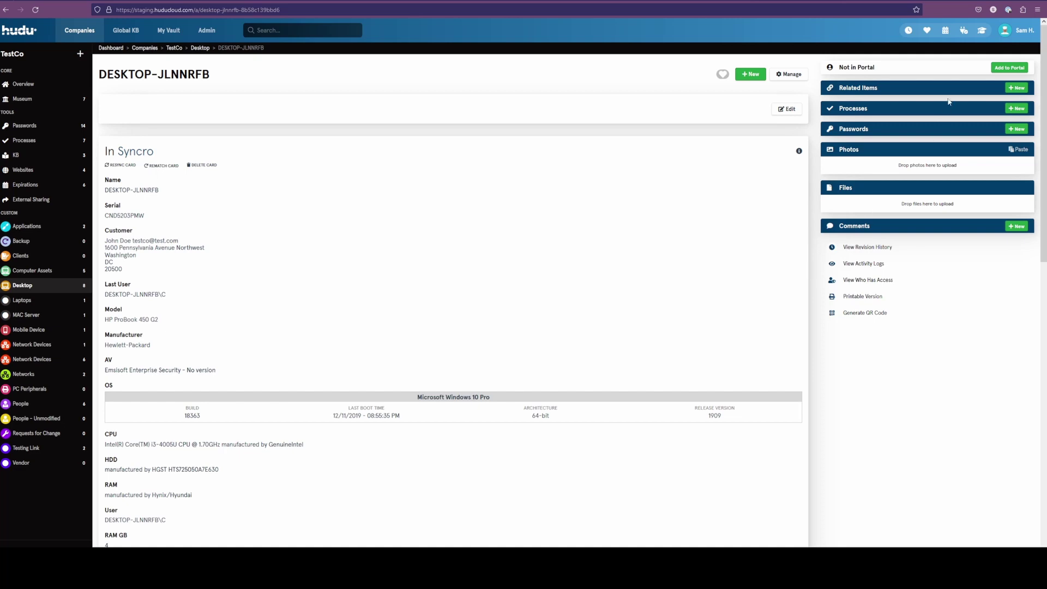
# - Show the Active Integrations list from the header and scroll through its entries
pyautogui.click(962, 32)
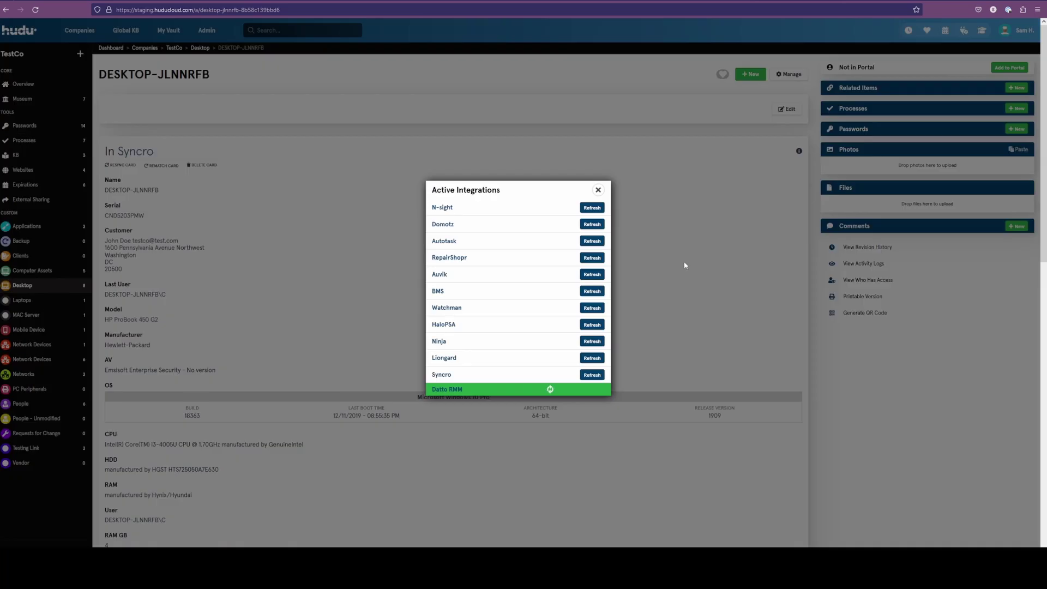
pyautogui.scroll(-3, 593, 214)
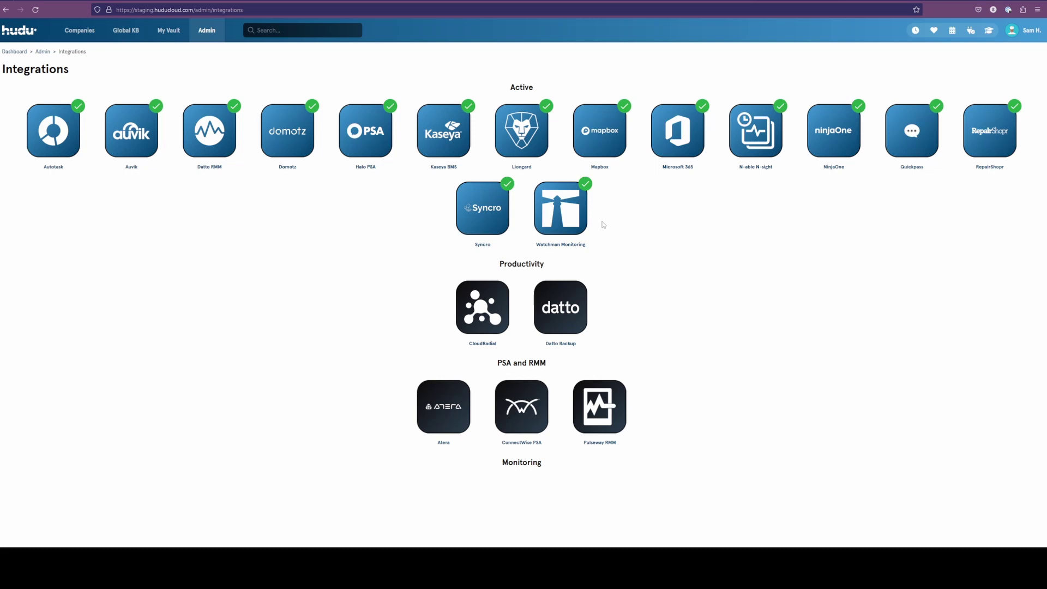
# - Open the Syncro overview and its Edit settings page with domain, API key and sync locations
pyautogui.click(464, 222)
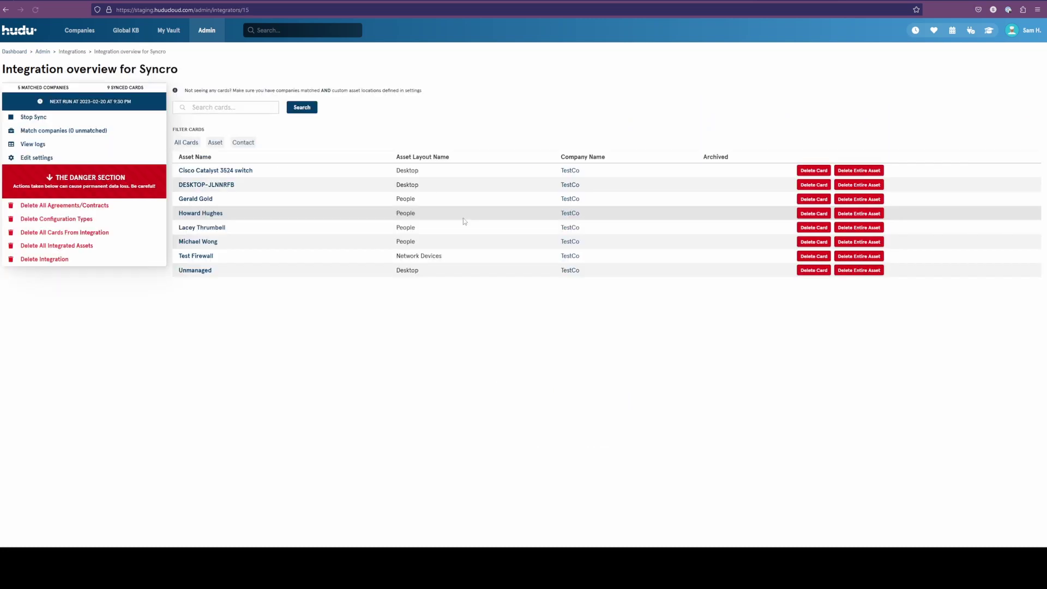
pyautogui.click(49, 158)
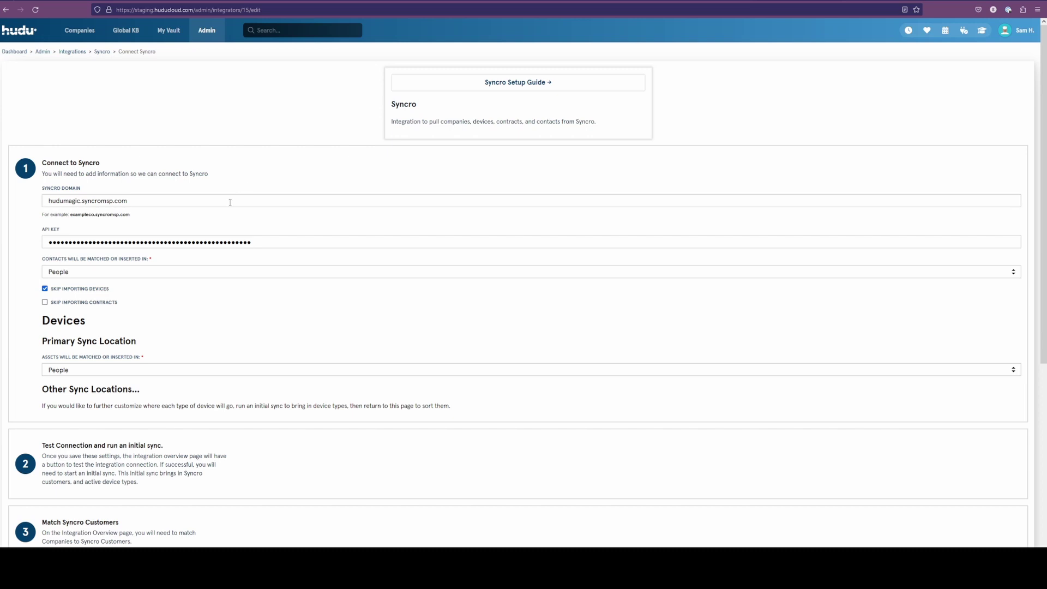
pyautogui.click(230, 202)
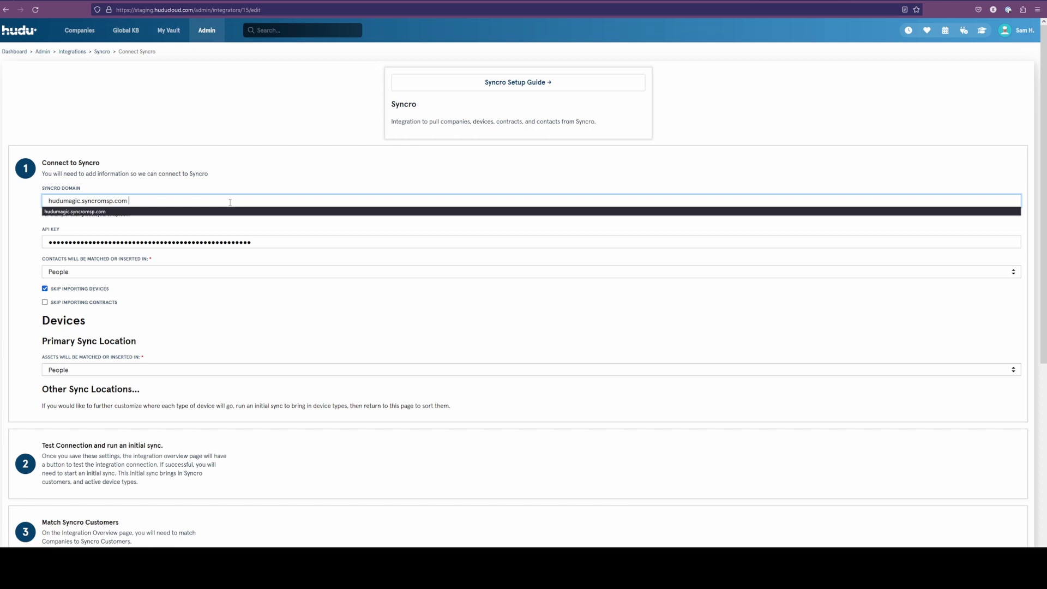
pyautogui.click(241, 176)
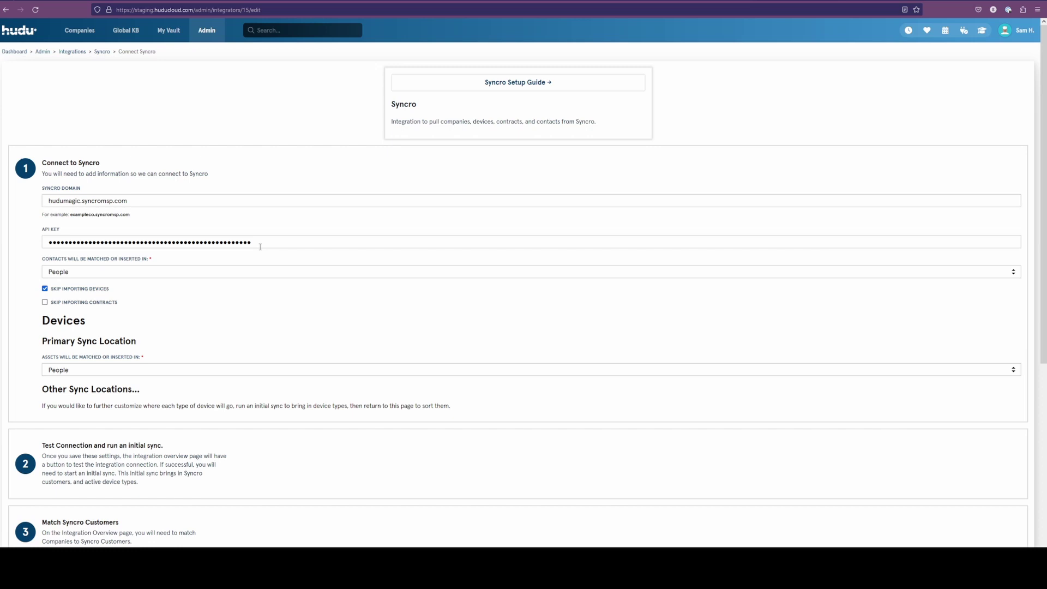
pyautogui.click(162, 274)
pyautogui.click(162, 272)
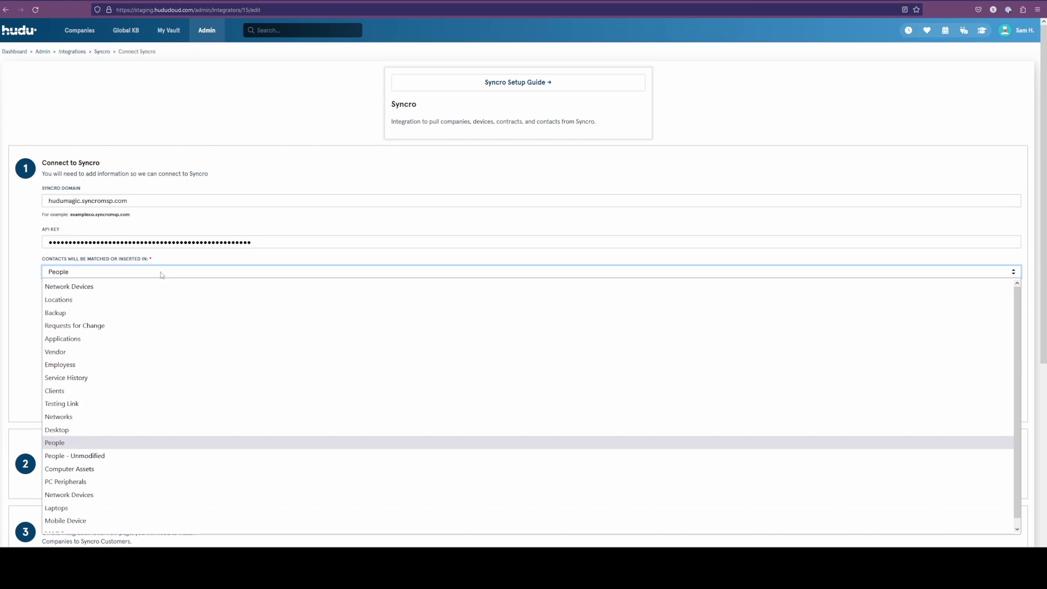
pyautogui.click(162, 275)
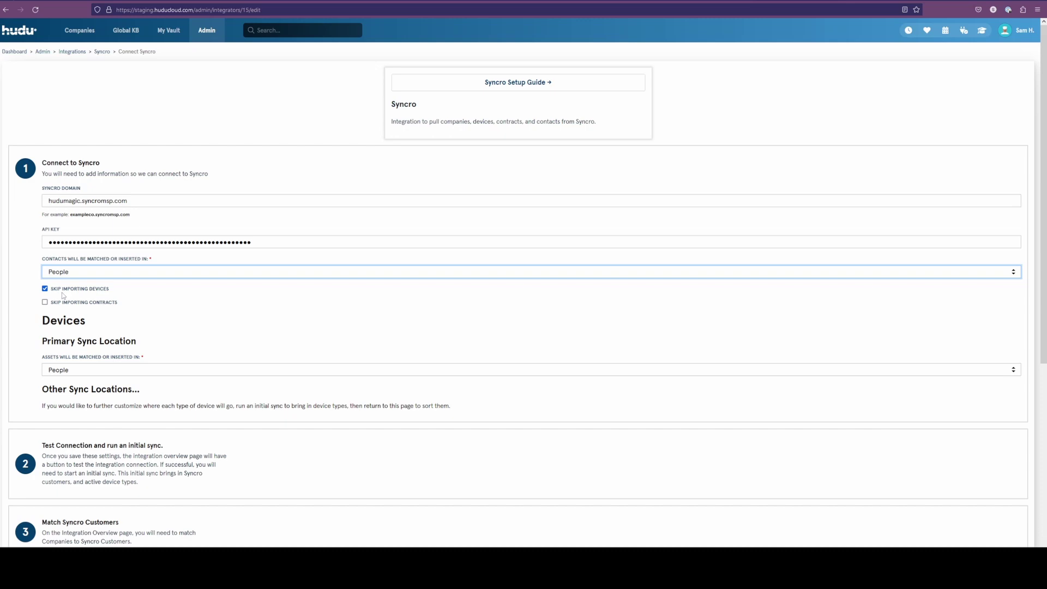
pyautogui.scroll(-1, 64, 294)
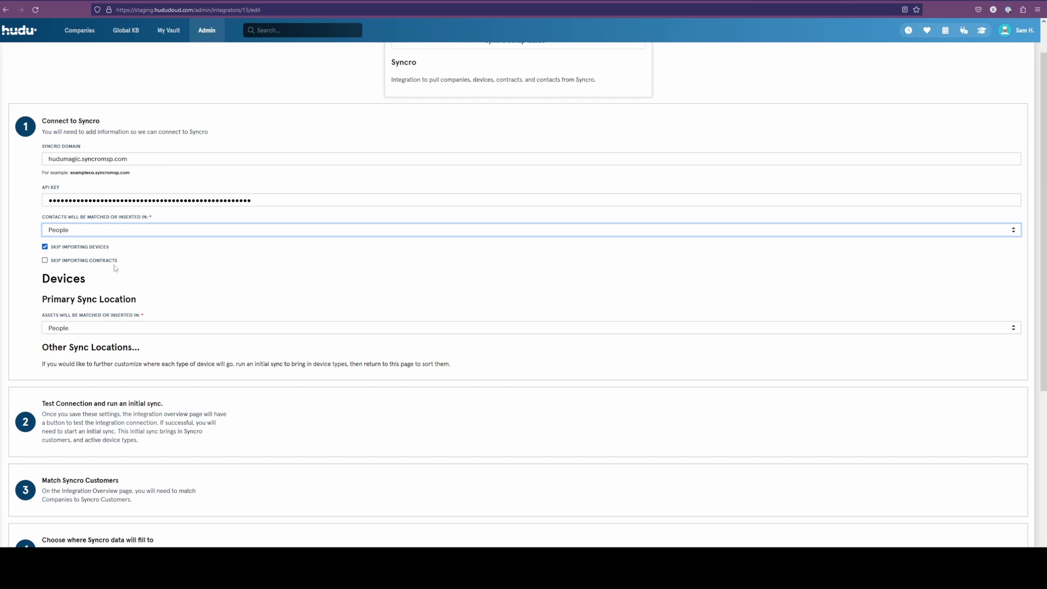
pyautogui.scroll(-1, 115, 267)
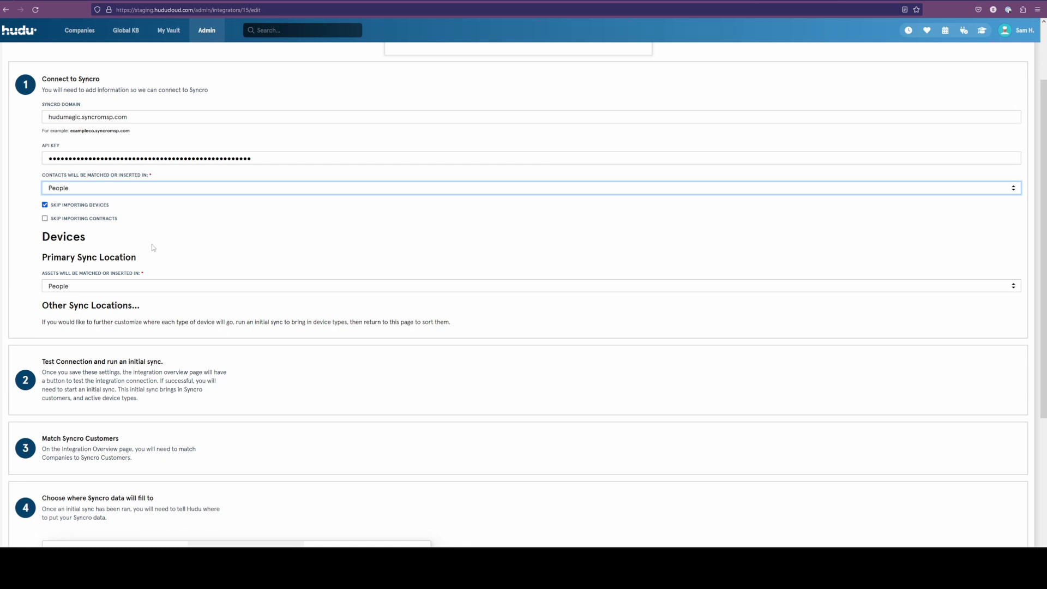
pyautogui.click(159, 285)
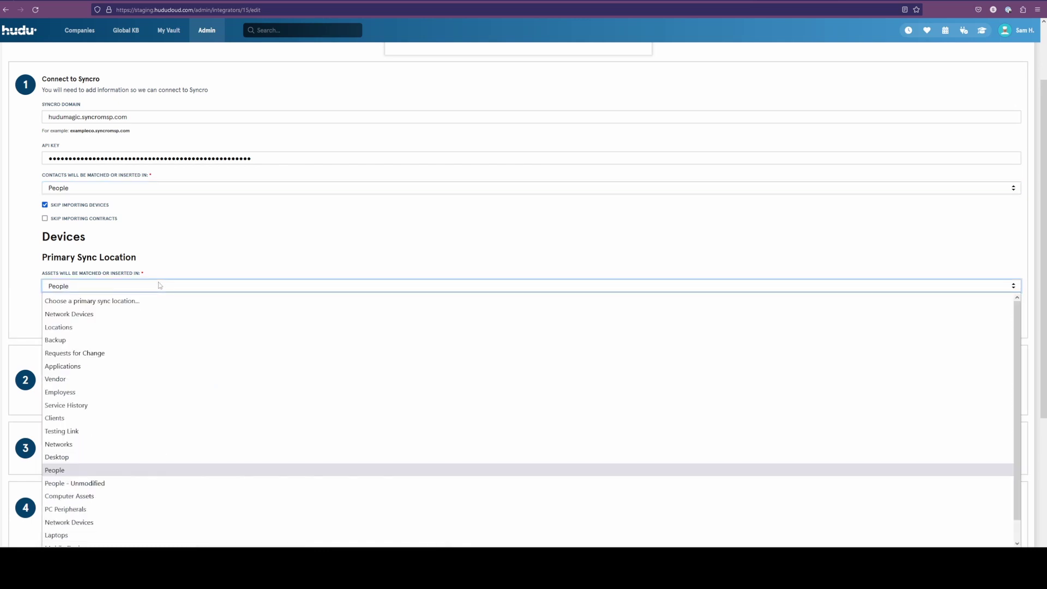
pyautogui.click(160, 285)
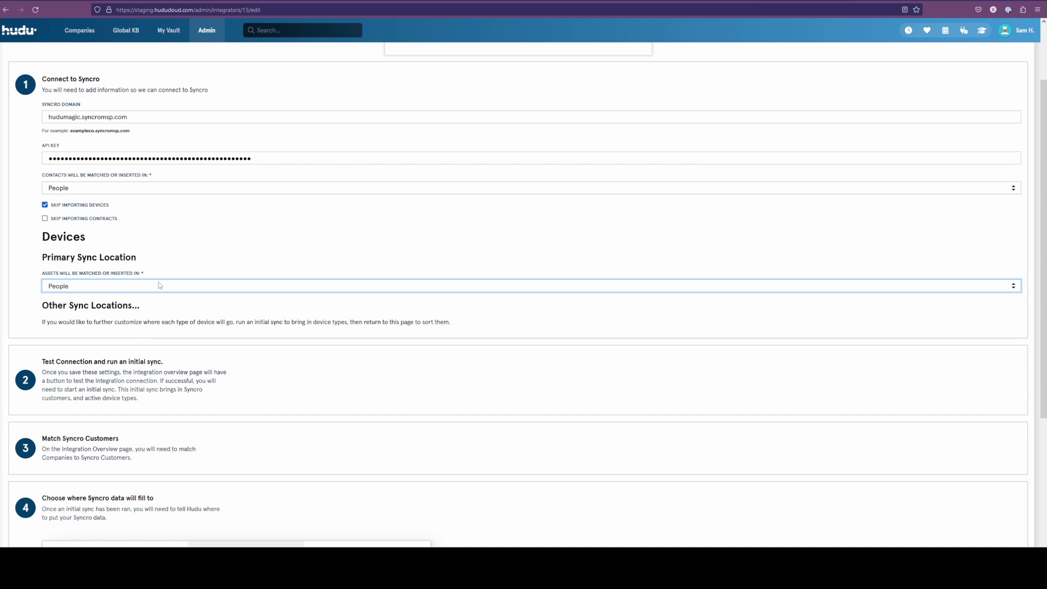
pyautogui.scroll(-4, 186, 281)
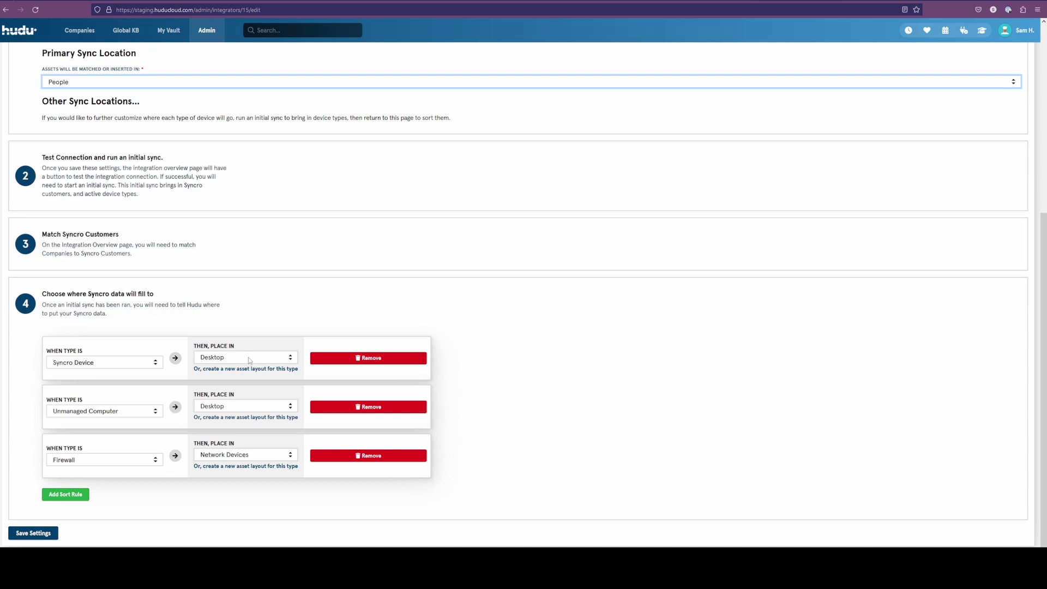
# - Add a fourth sort rule sending Unmanaged Computer devices to Network Devices
pyautogui.click(61, 493)
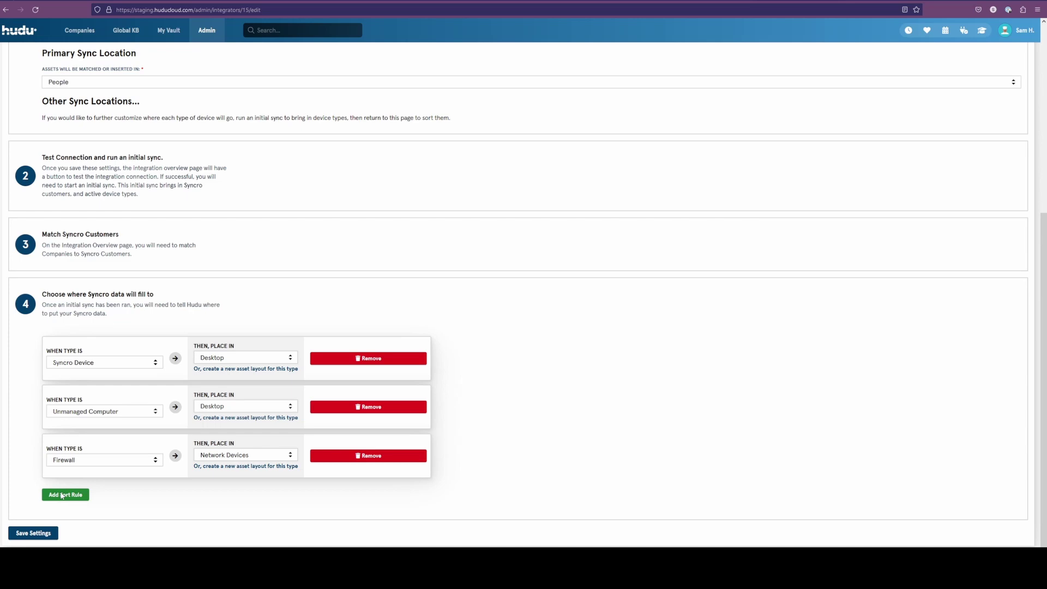
pyautogui.scroll(-1, 253, 382)
pyautogui.click(81, 461)
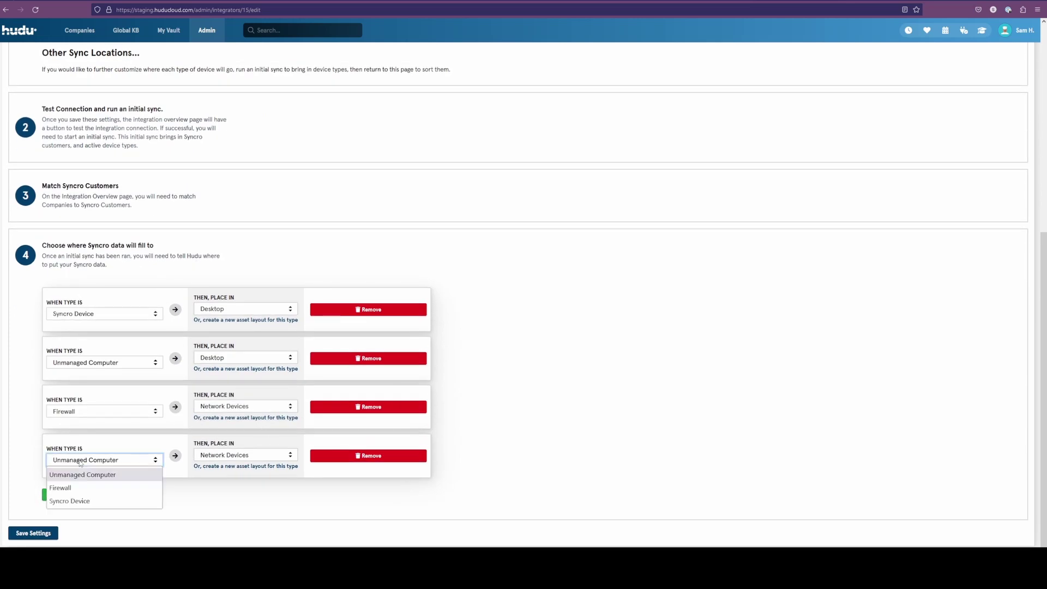
pyautogui.click(80, 465)
pyautogui.click(201, 455)
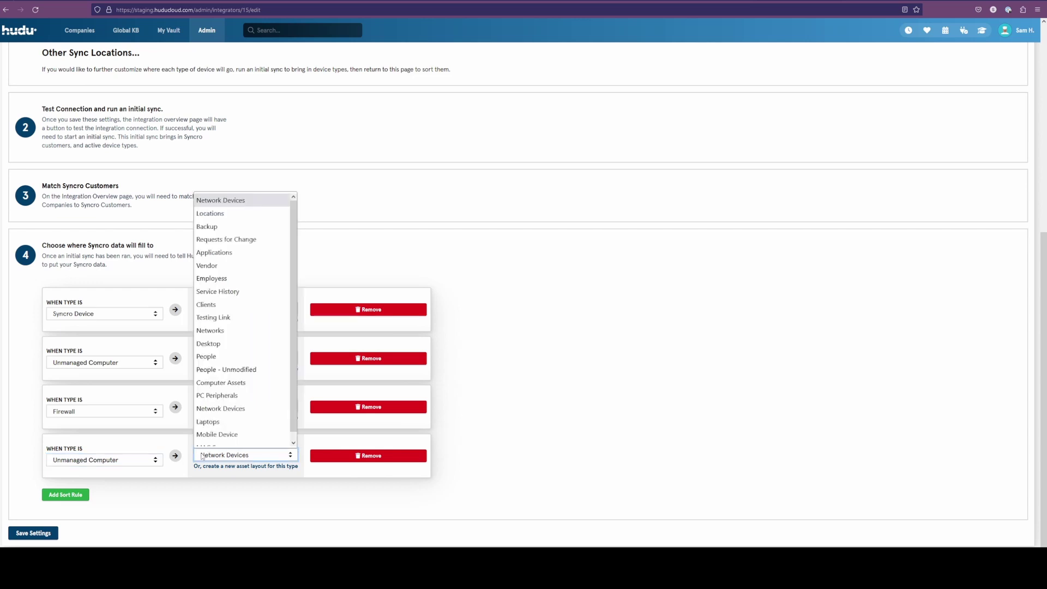
pyautogui.click(202, 456)
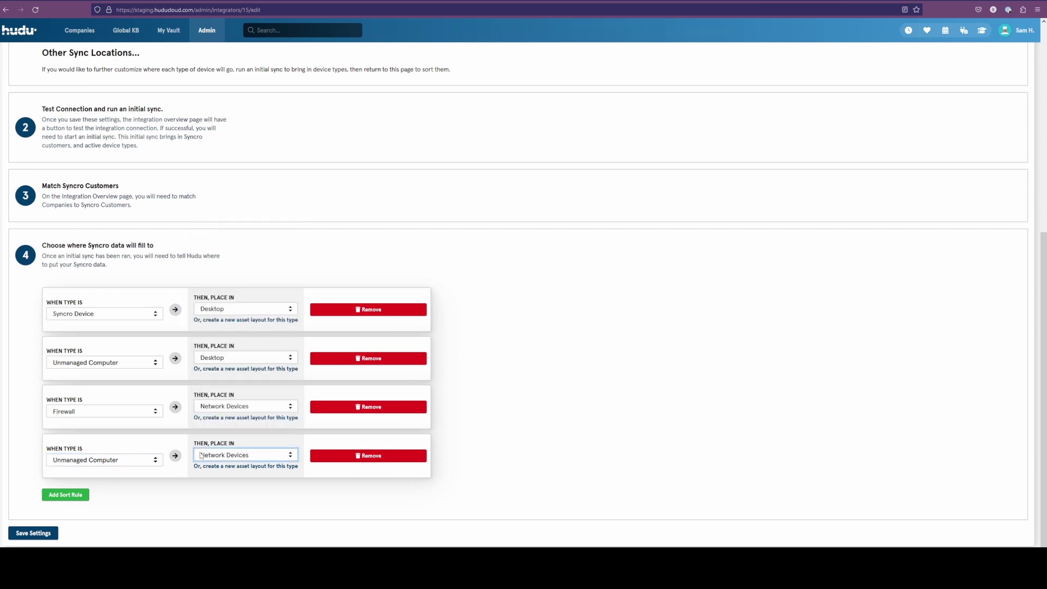
pyautogui.click(111, 461)
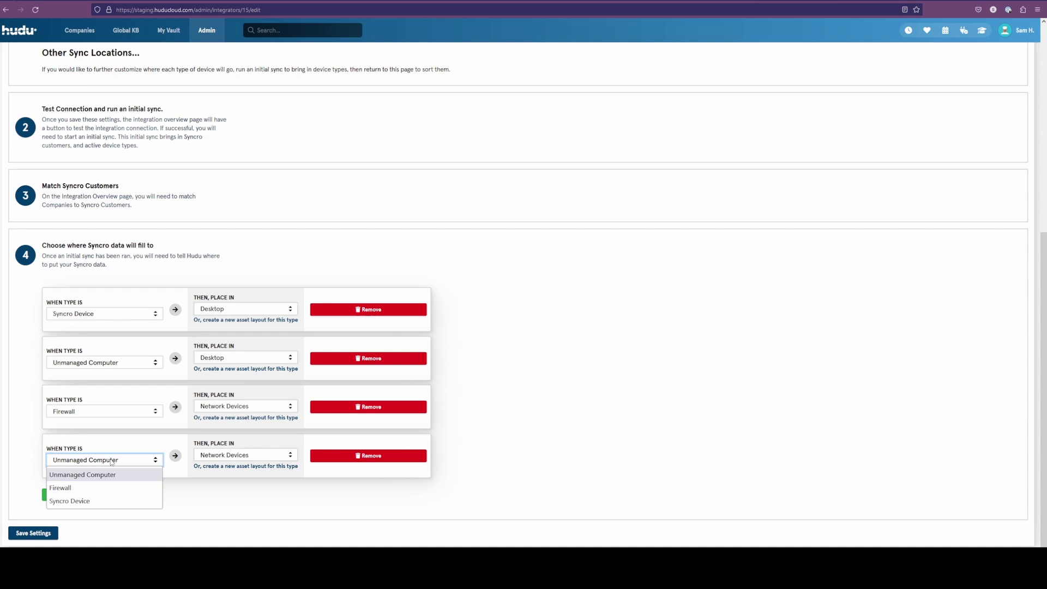
# - Leave the dropdown unchanged, then remove the fourth sort rule and confirm the deletion
pyautogui.click(235, 507)
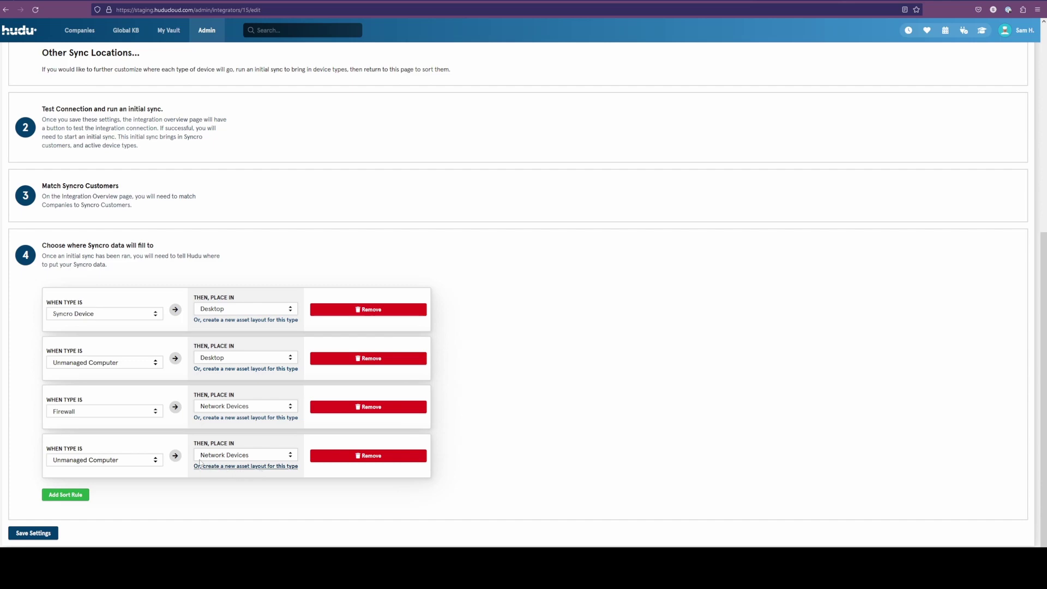
pyautogui.click(335, 458)
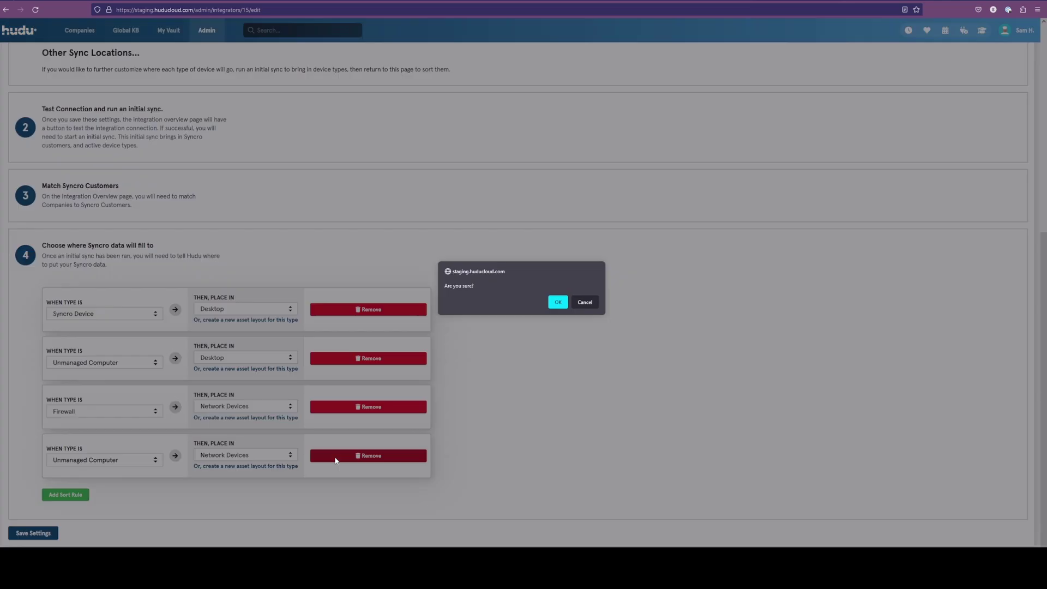
pyautogui.click(557, 302)
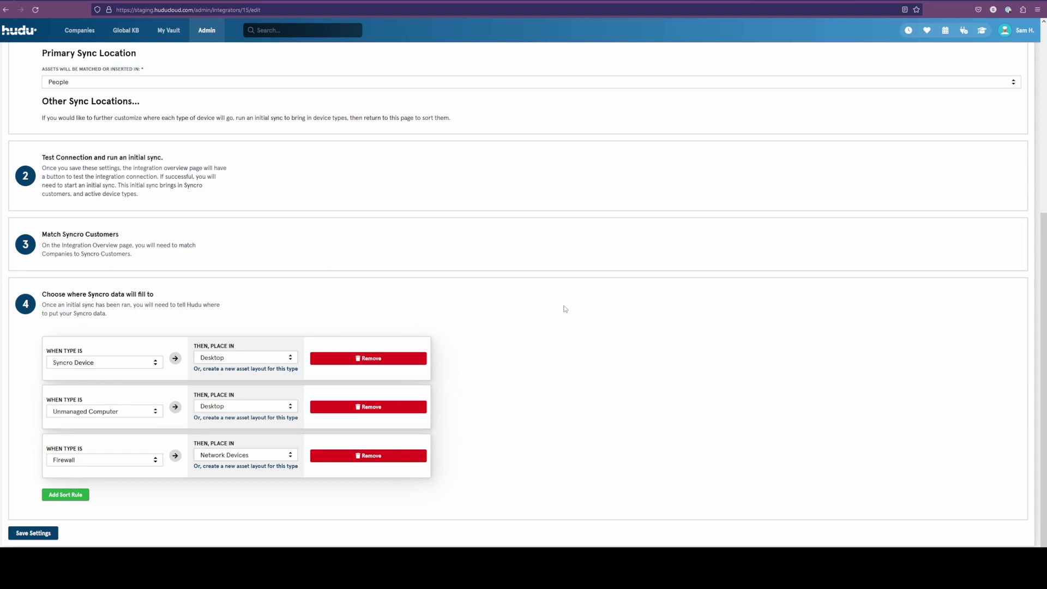
# - Save the Syncro settings and view the Matched Companies tab under Match companies
pyautogui.click(51, 526)
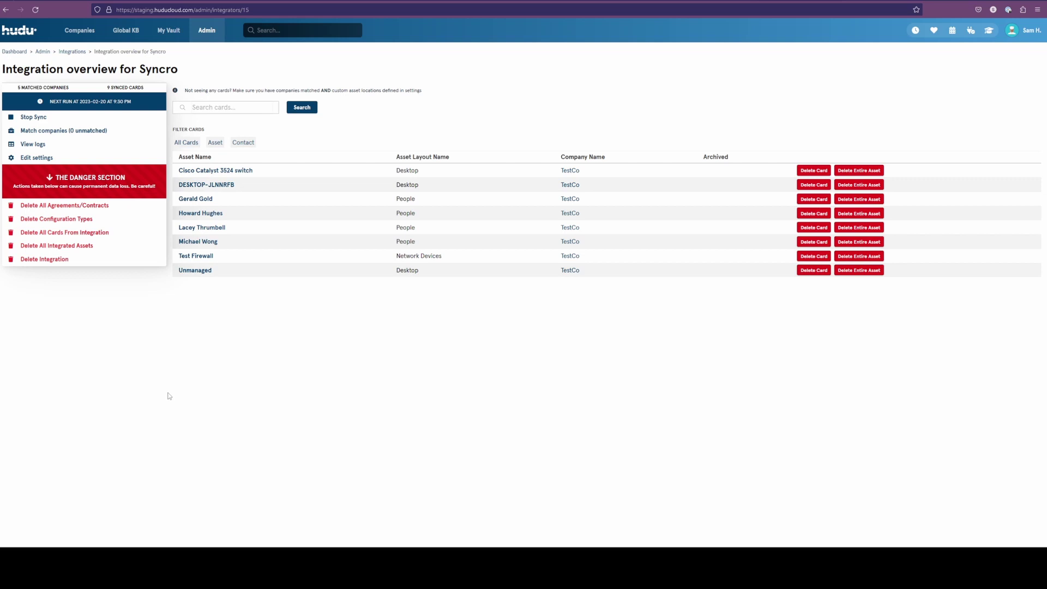
pyautogui.click(77, 136)
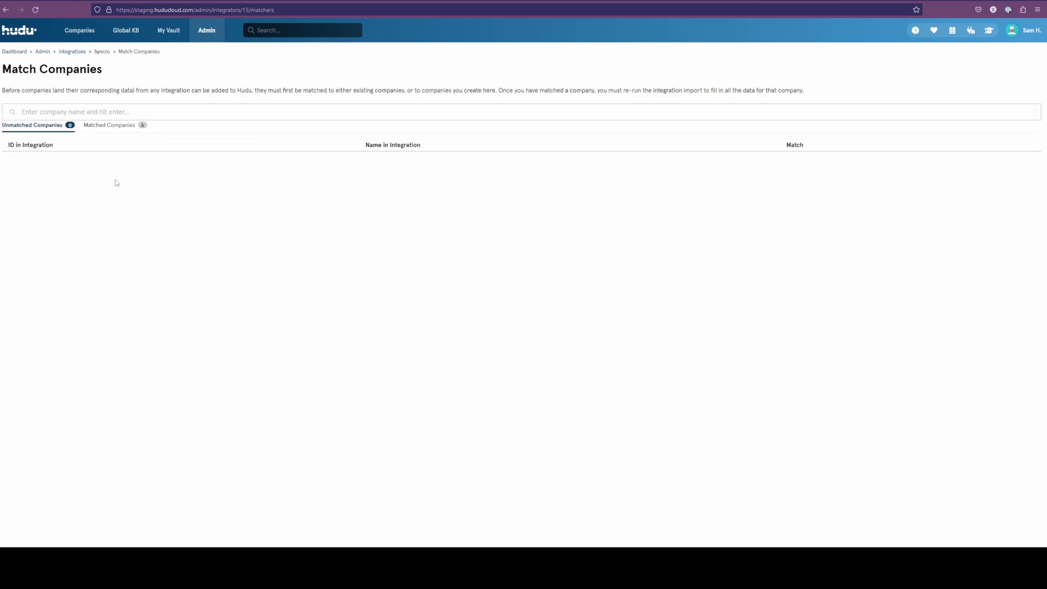
pyautogui.click(123, 131)
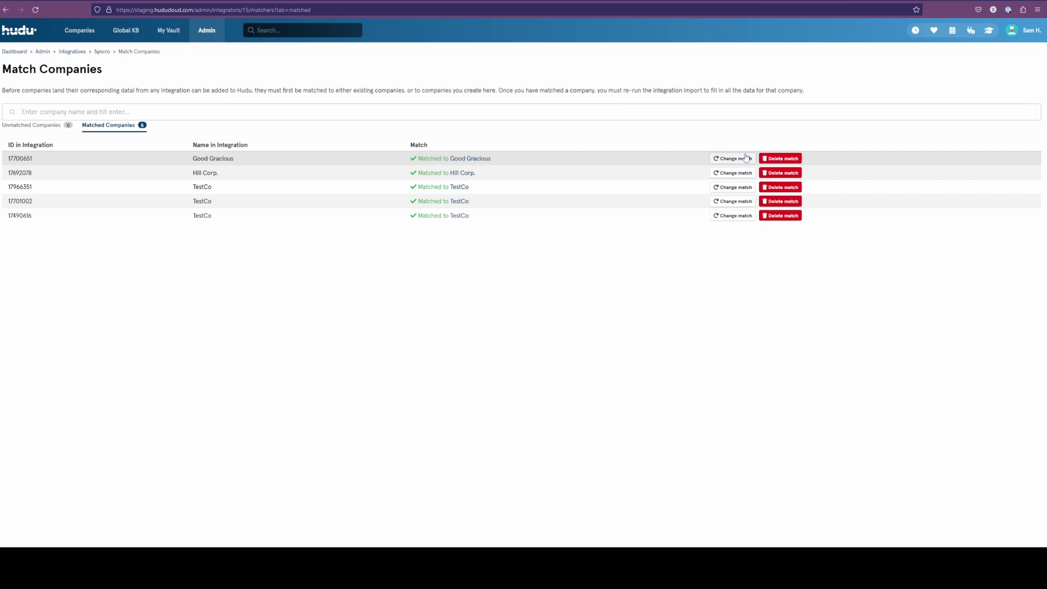
# - Return to the Syncro integration overview via its breadcrumb
pyautogui.click(103, 52)
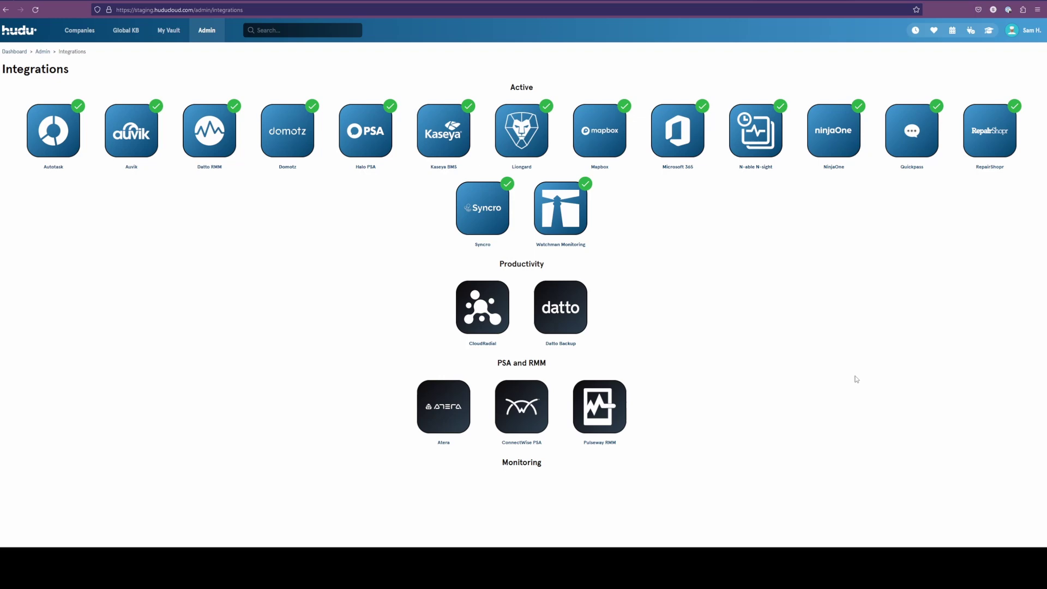
pyautogui.click(534, 153)
pyautogui.click(36, 158)
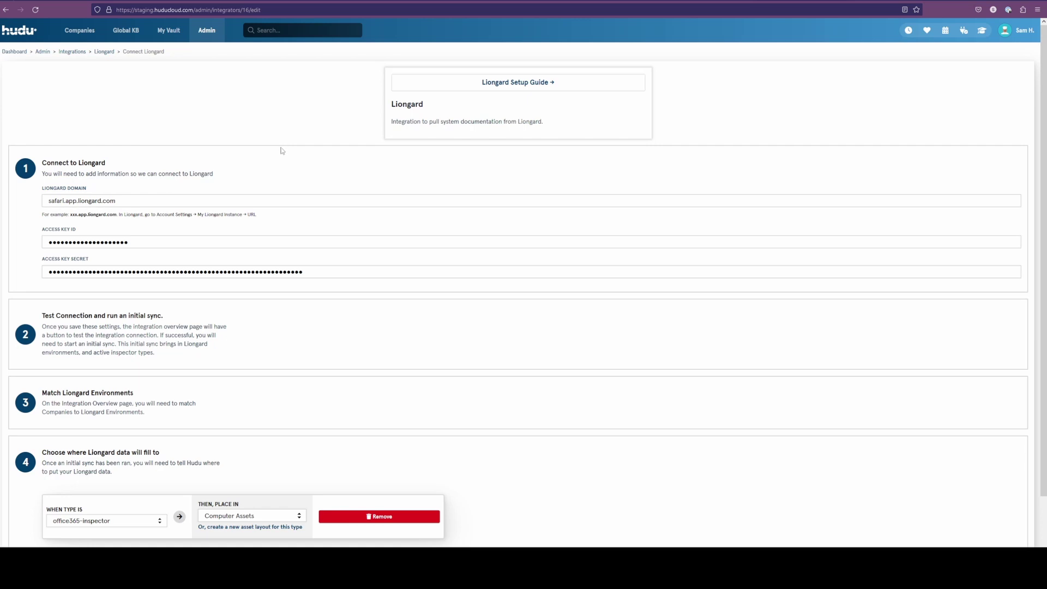
pyautogui.scroll(-2, 278, 153)
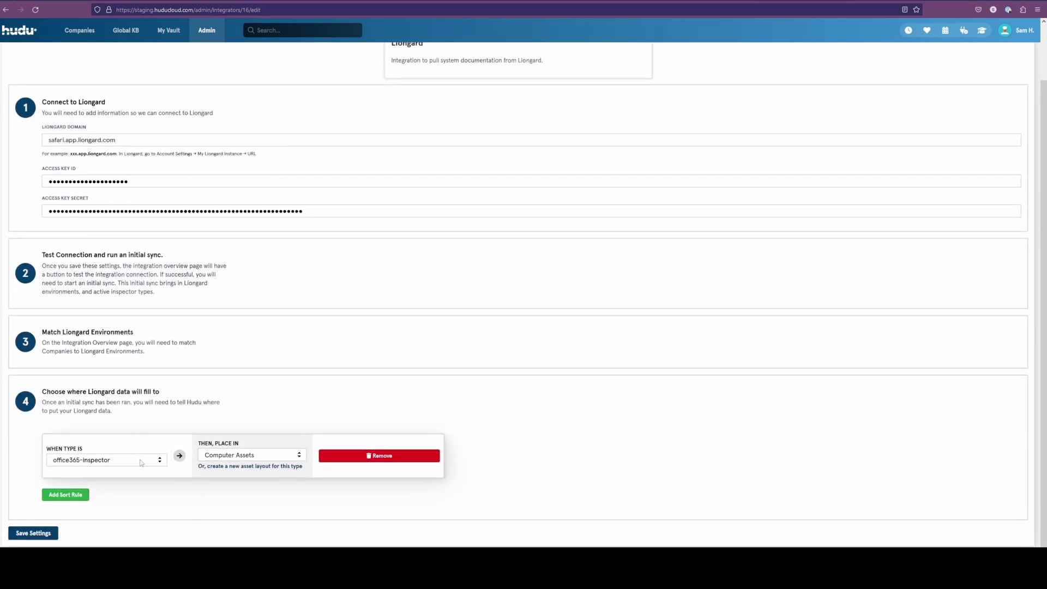
pyautogui.click(78, 495)
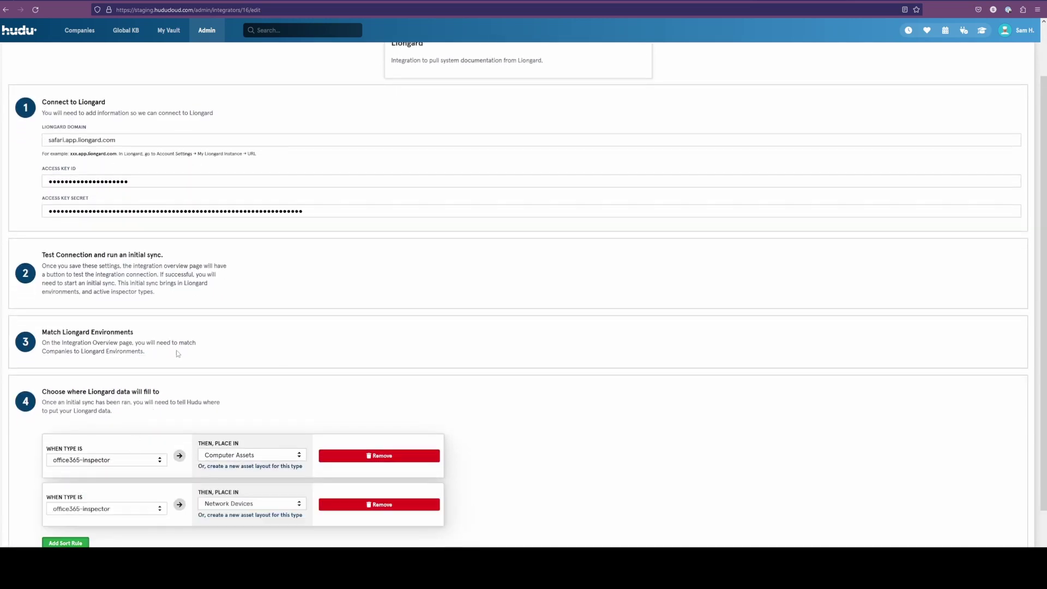
pyautogui.scroll(-1, 136, 463)
pyautogui.click(138, 464)
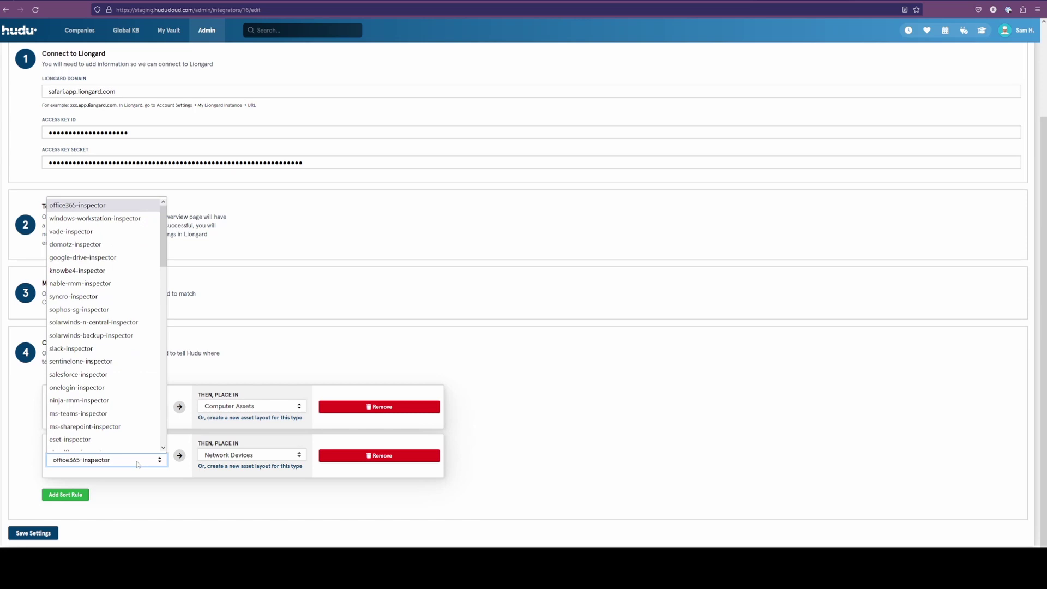
pyautogui.scroll(-12, 131, 305)
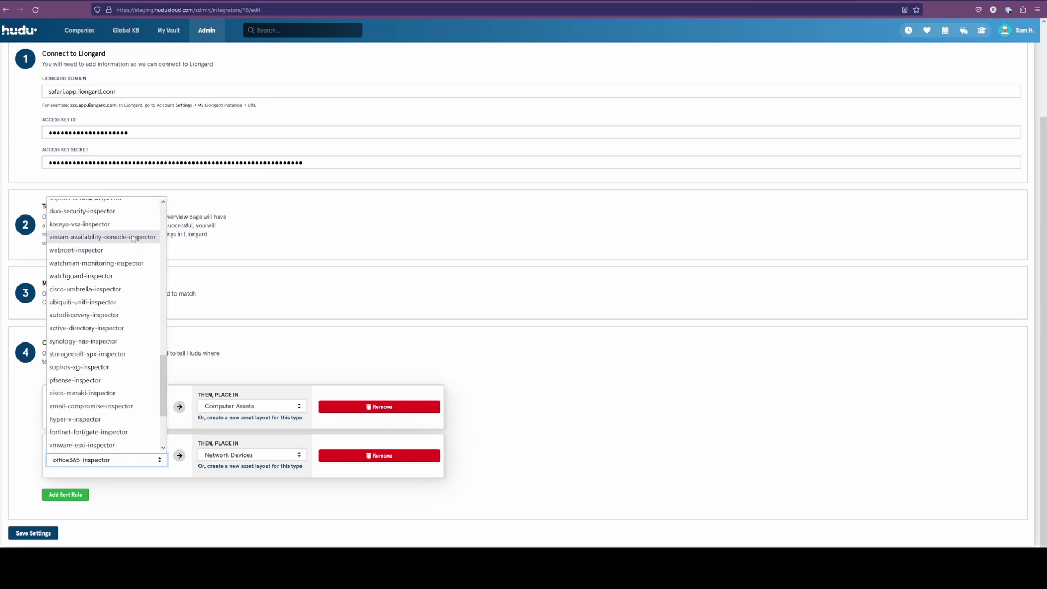
pyautogui.scroll(-3, 132, 238)
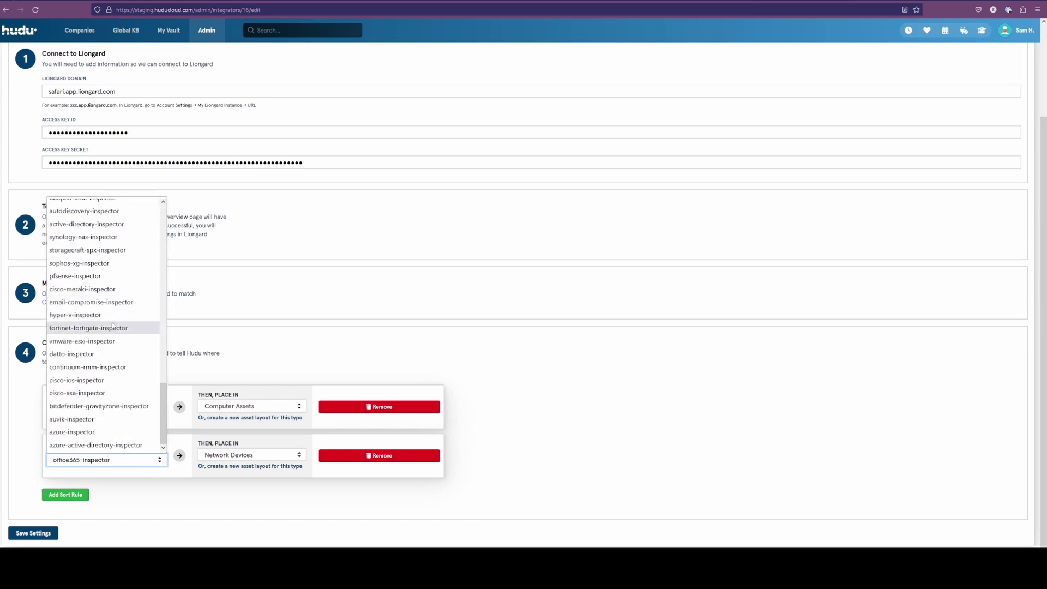
pyautogui.click(380, 346)
pyautogui.scroll(2, 380, 346)
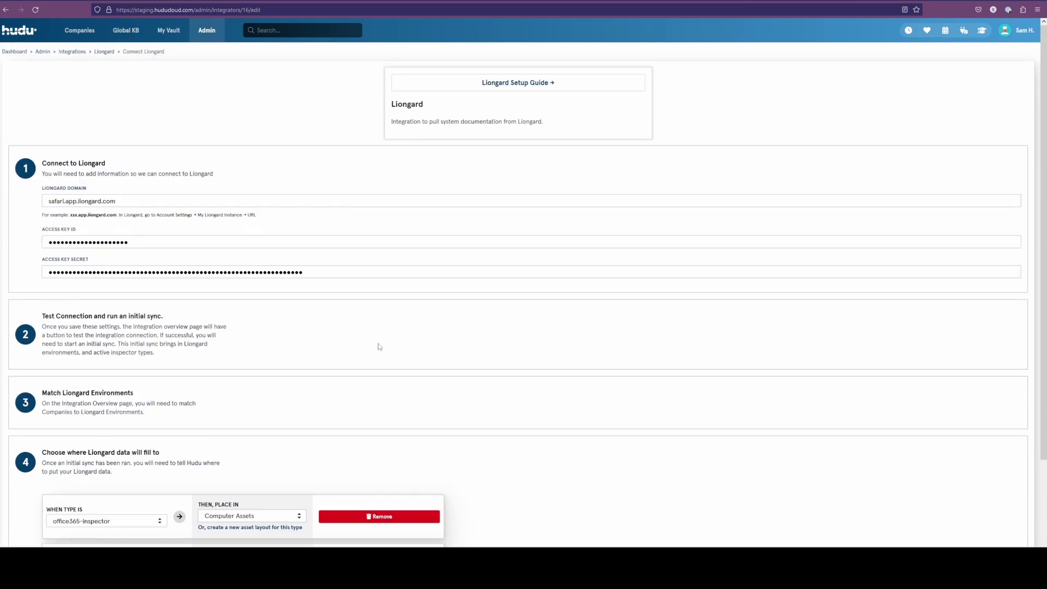
pyautogui.scroll(-2, 415, 338)
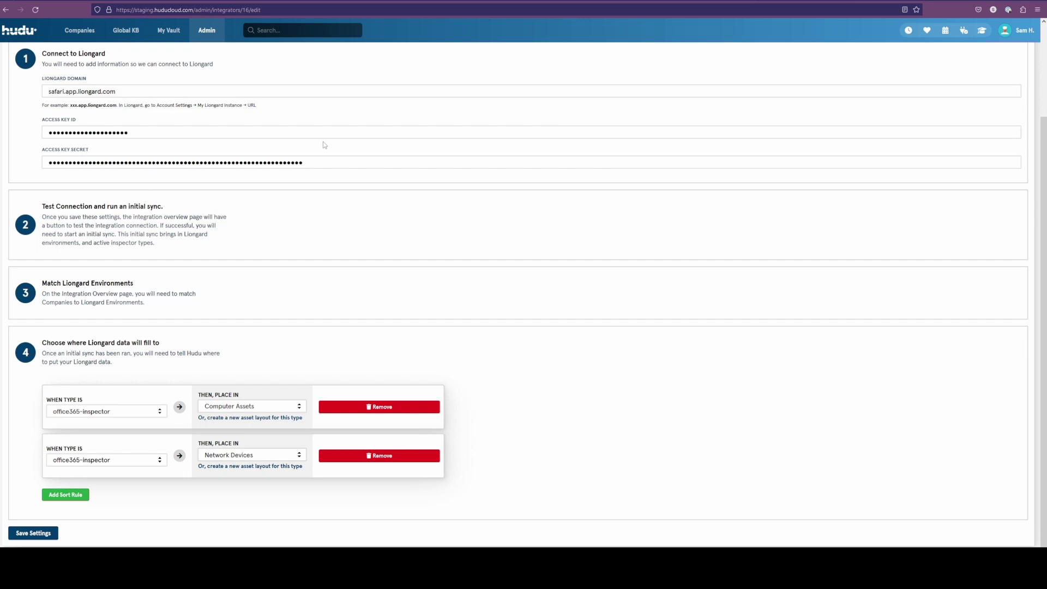
pyautogui.scroll(2, 321, 144)
pyautogui.click(73, 52)
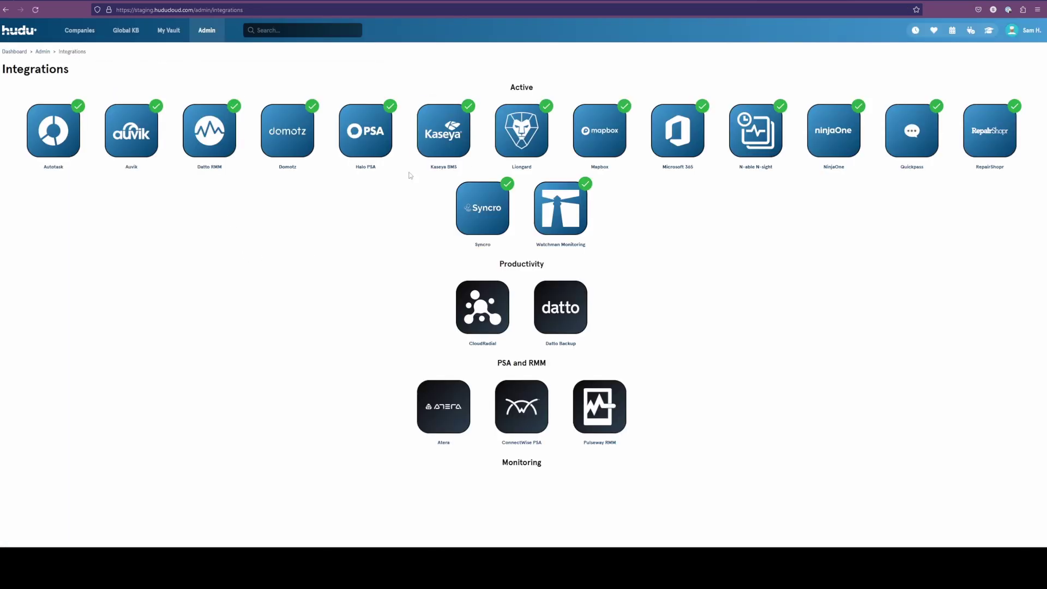
# - Open the Kaseya BMS integration's Edit settings and save its connection settings
pyautogui.click(424, 125)
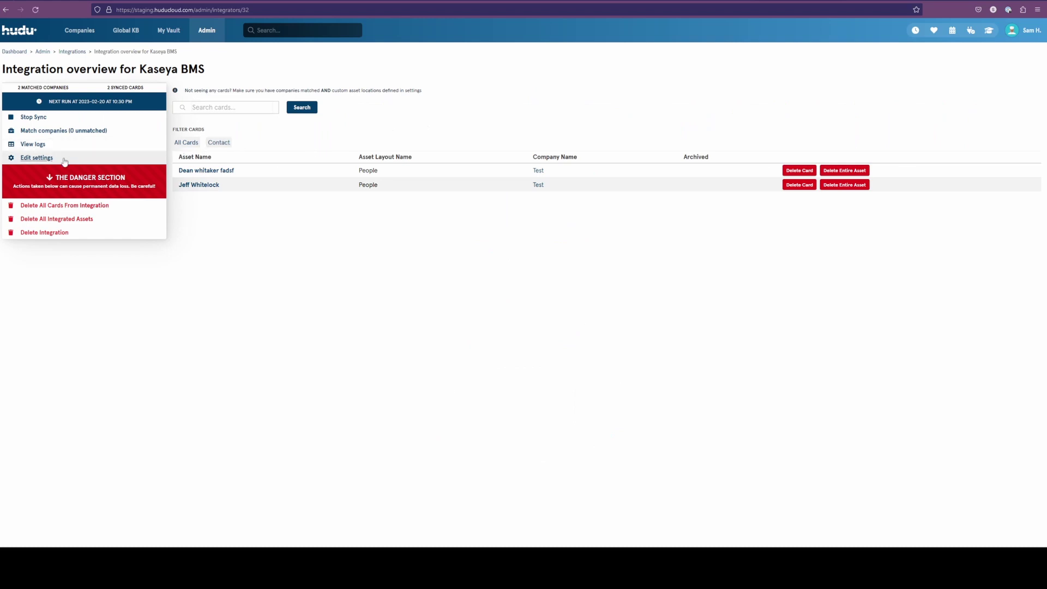
pyautogui.click(51, 161)
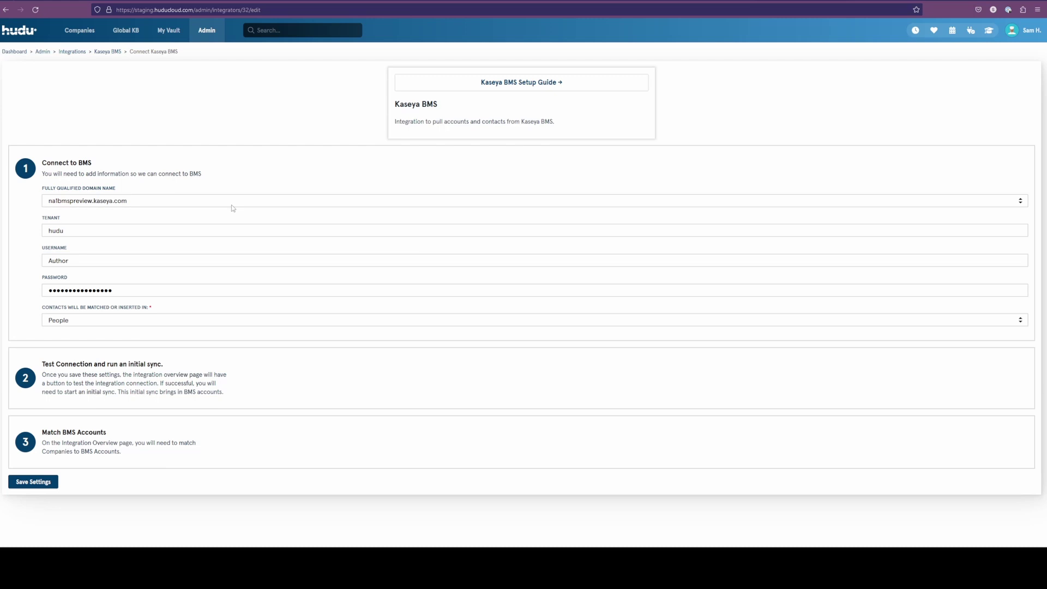
pyautogui.click(23, 482)
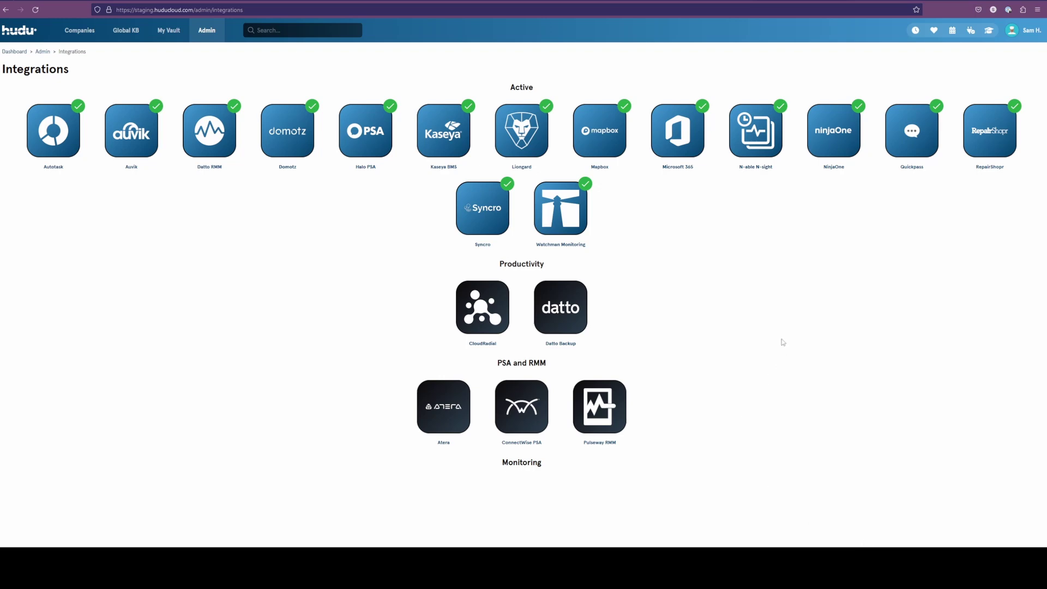
# - Open the Syncro overview, stop its running sync, and run a successful connection test
pyautogui.click(487, 209)
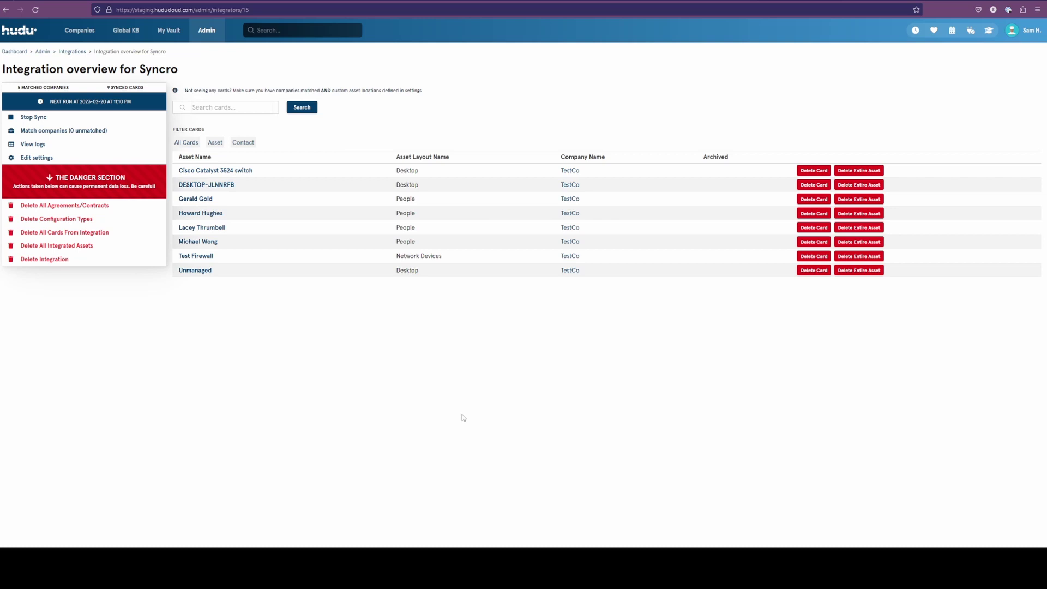
pyautogui.click(74, 119)
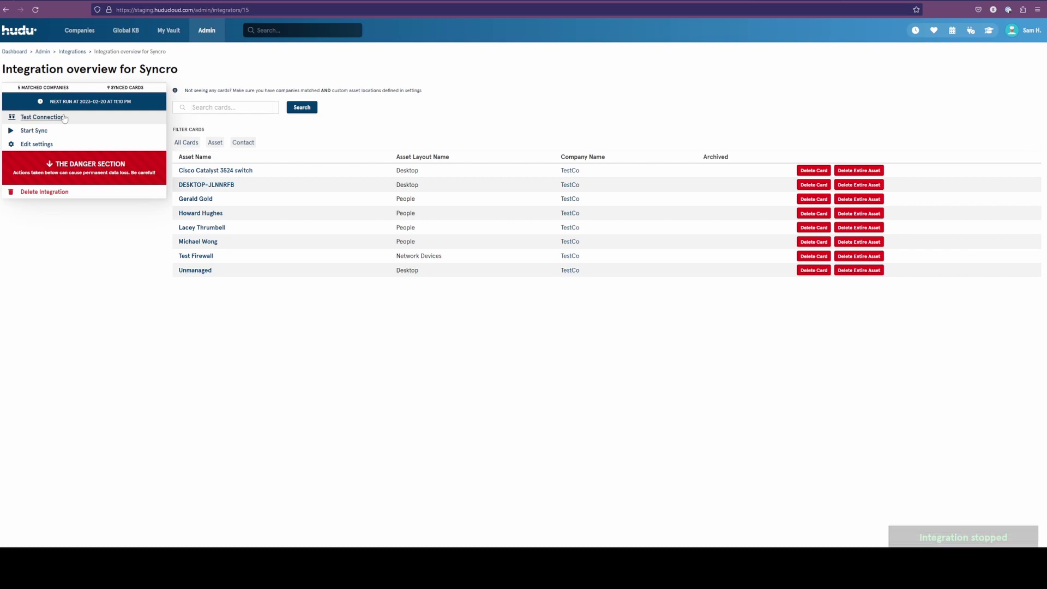
pyautogui.click(64, 118)
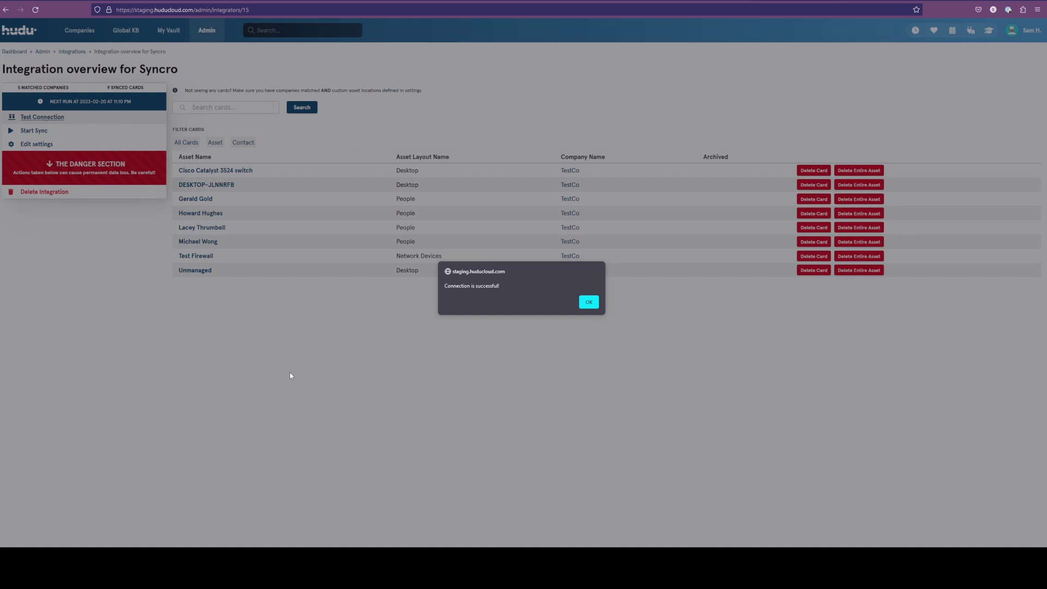
pyautogui.click(588, 302)
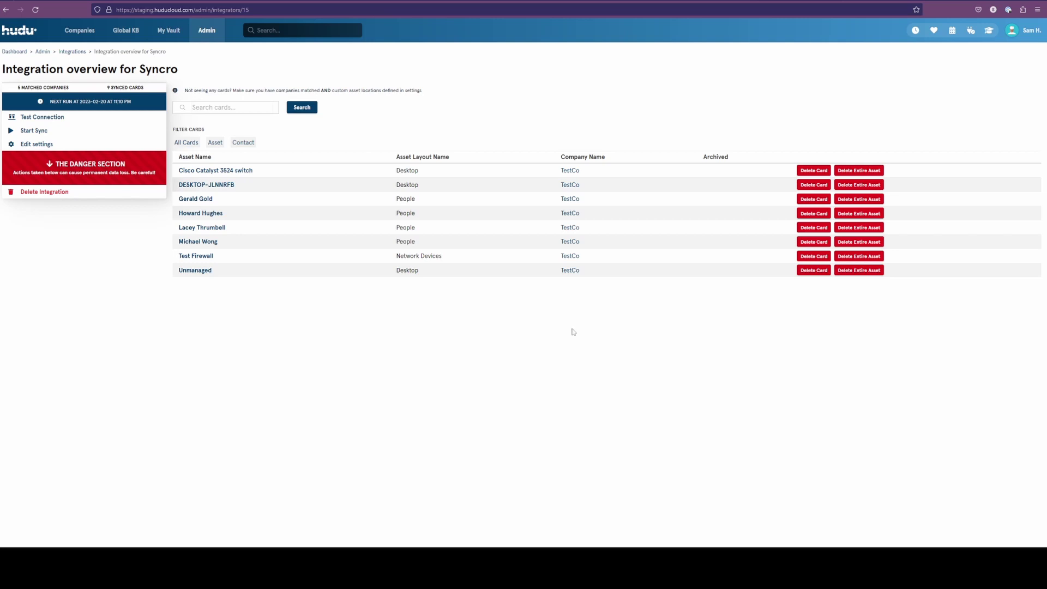
# - In Syncro settings, check the domain for stray spaces and delete the API key's trailing character
pyautogui.click(65, 146)
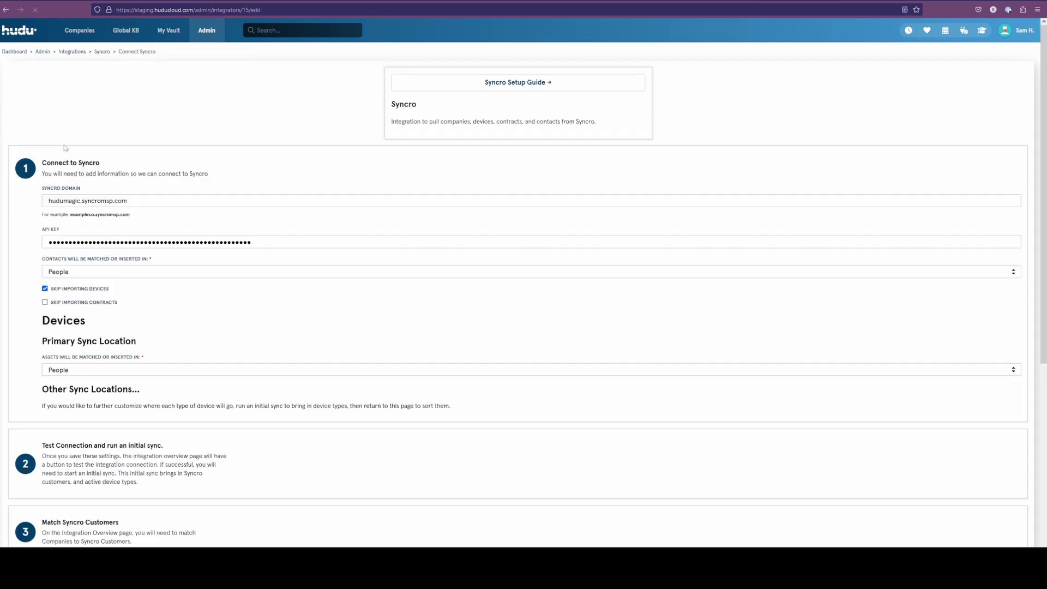
pyautogui.click(138, 204)
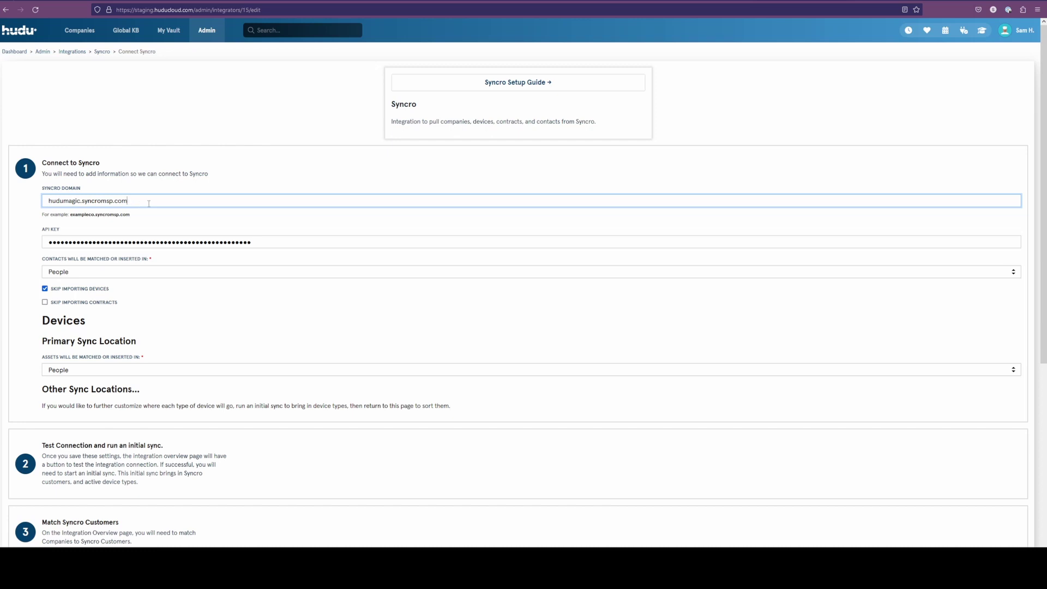
pyautogui.click(148, 203)
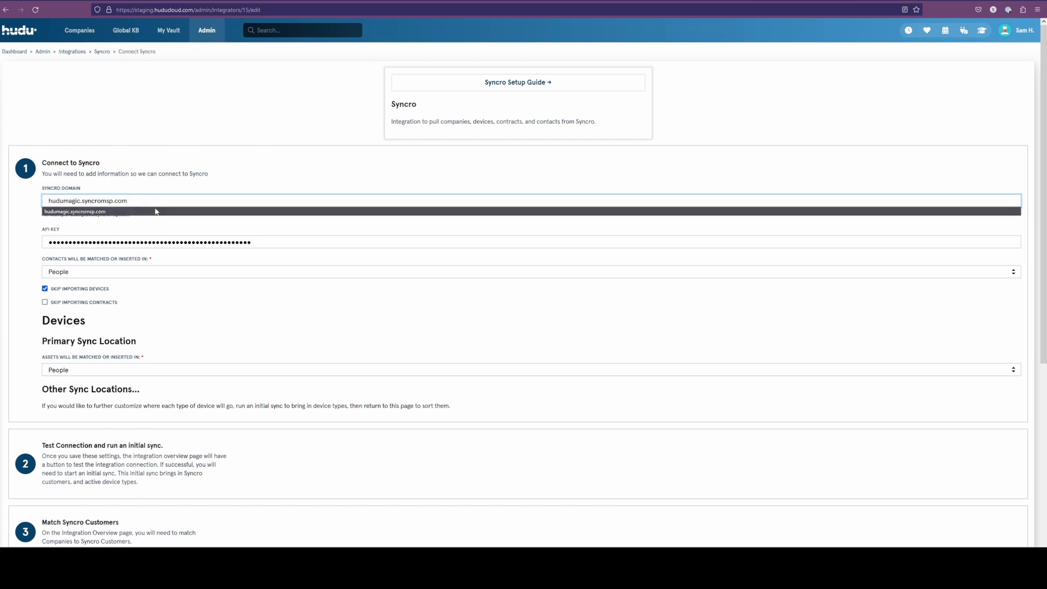
pyautogui.click(197, 186)
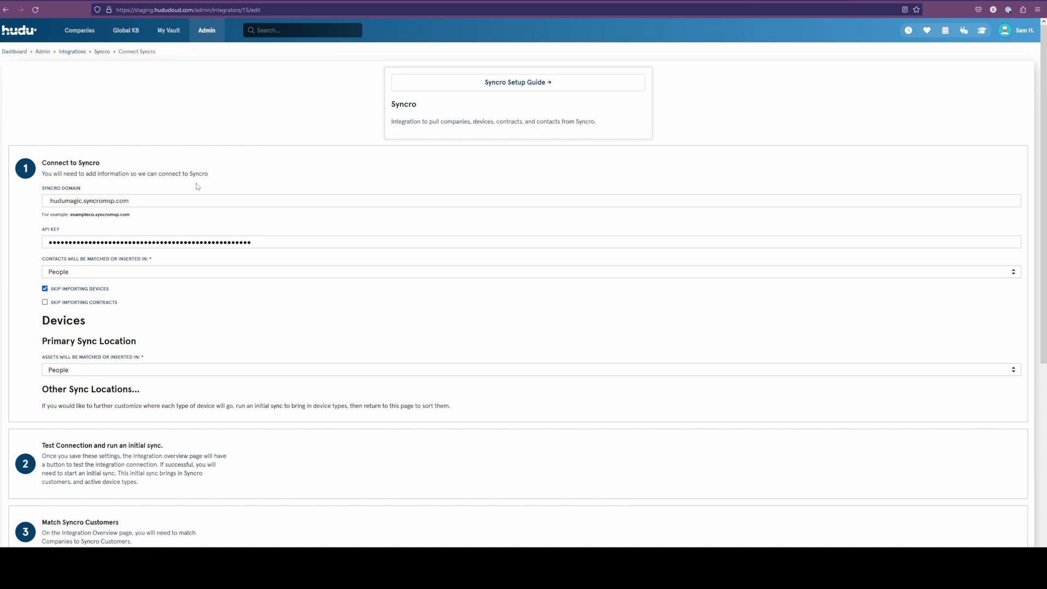
pyautogui.click(269, 245)
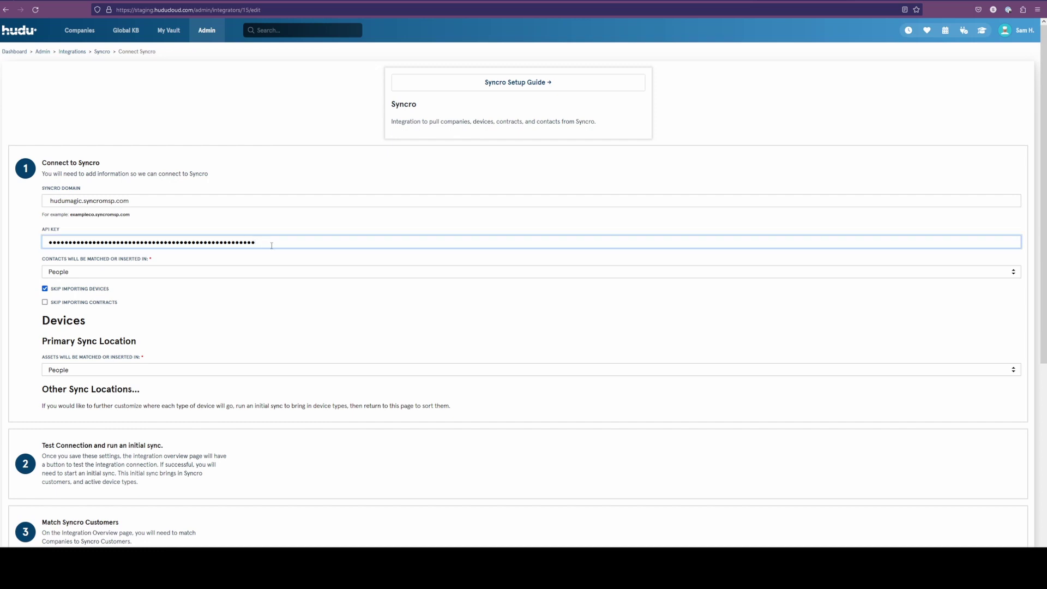
pyautogui.press('BackSpace')
pyautogui.click(194, 200)
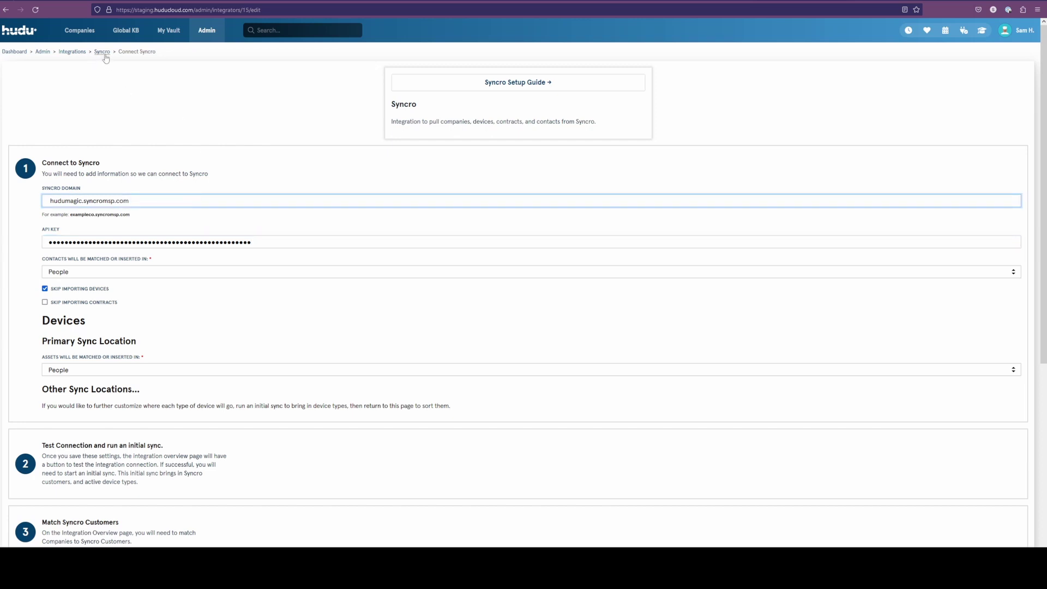
pyautogui.scroll(-5, 163, 398)
# - Save the Syncro settings, test the connection, and dismiss the invalid-host failure message
pyautogui.click(33, 532)
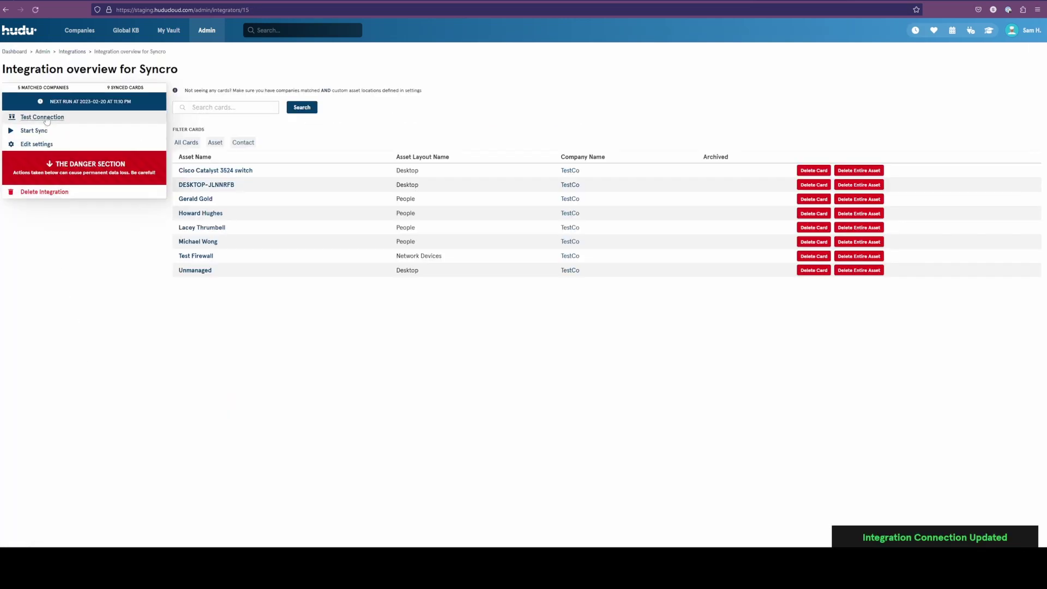
pyautogui.click(47, 118)
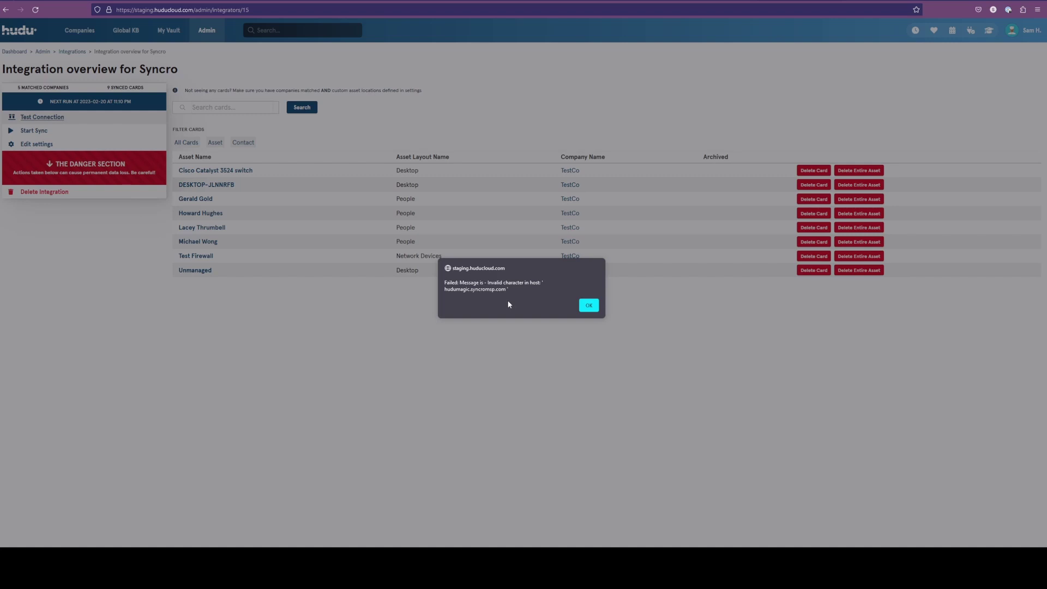
pyautogui.click(546, 283)
pyautogui.click(588, 305)
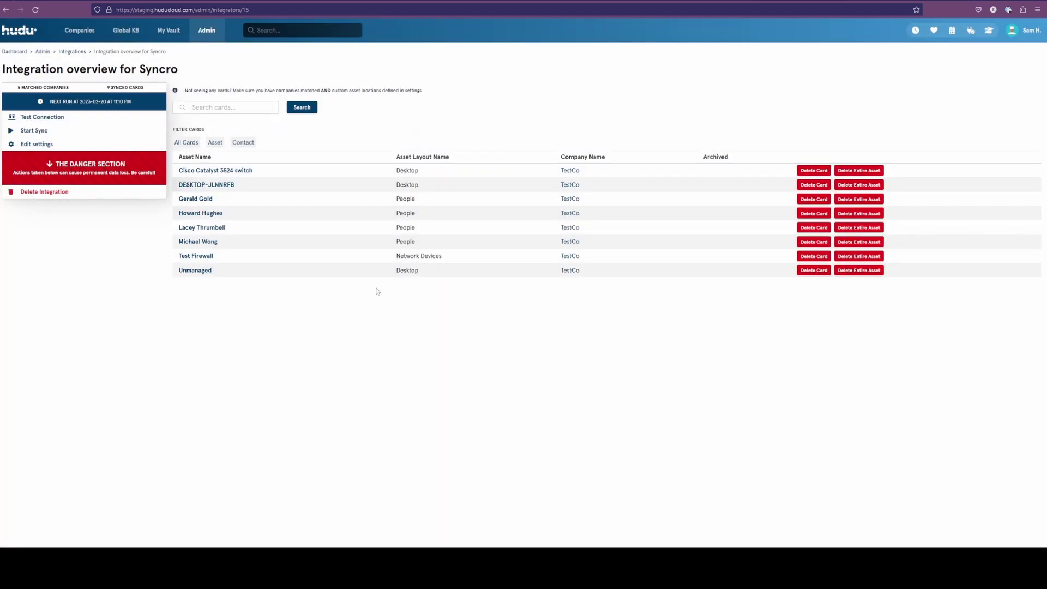
# - Check the Syncro domain for stray characters, re-save the settings, and retest the connection
pyautogui.click(44, 146)
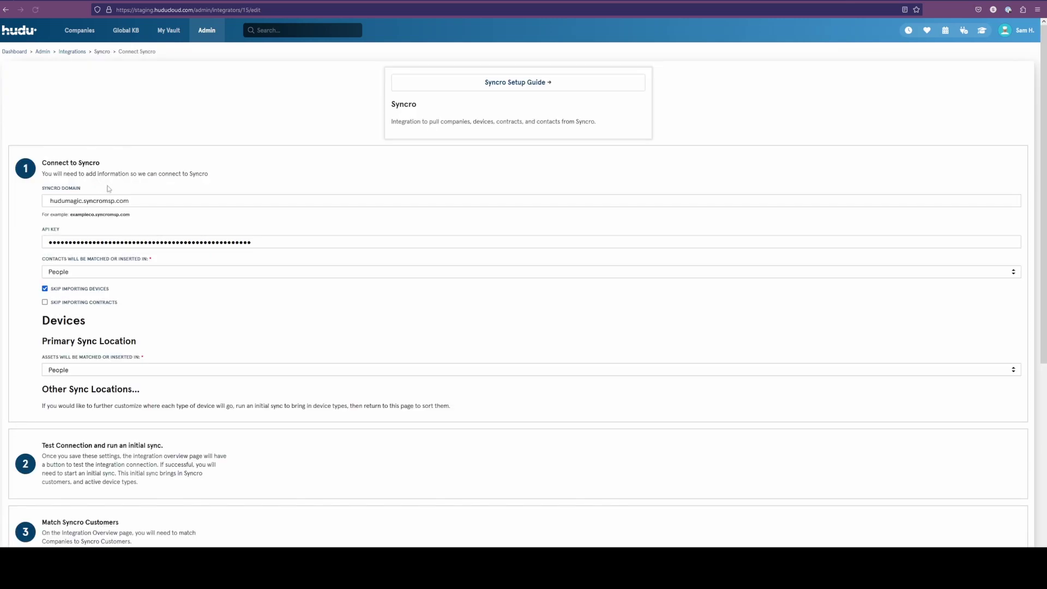
pyautogui.click(141, 196)
pyautogui.click(141, 196)
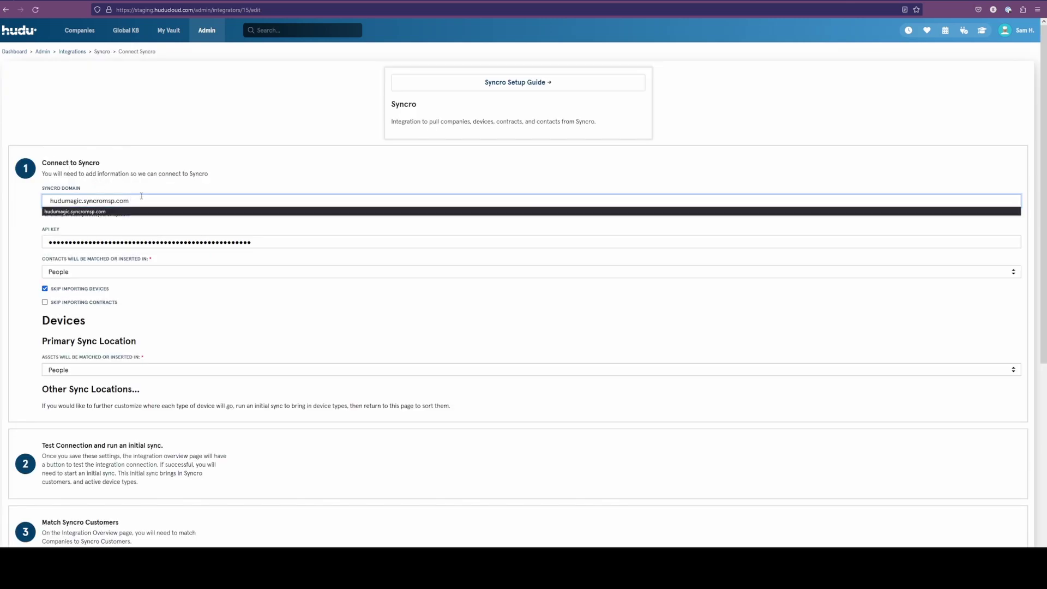
pyautogui.click(50, 200)
pyautogui.scroll(-5, 51, 200)
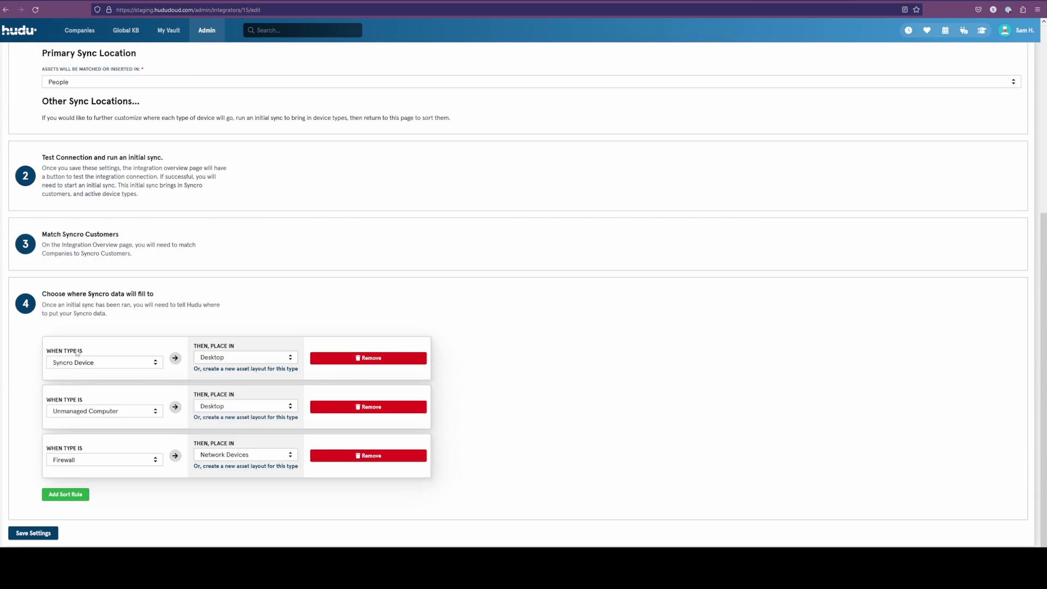
pyautogui.click(34, 533)
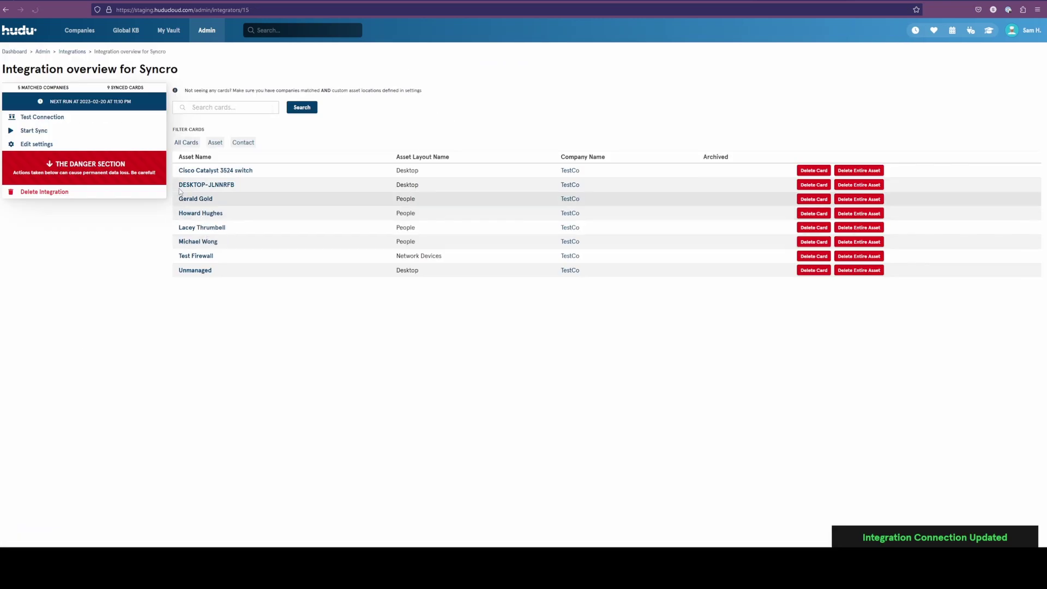
pyautogui.click(42, 118)
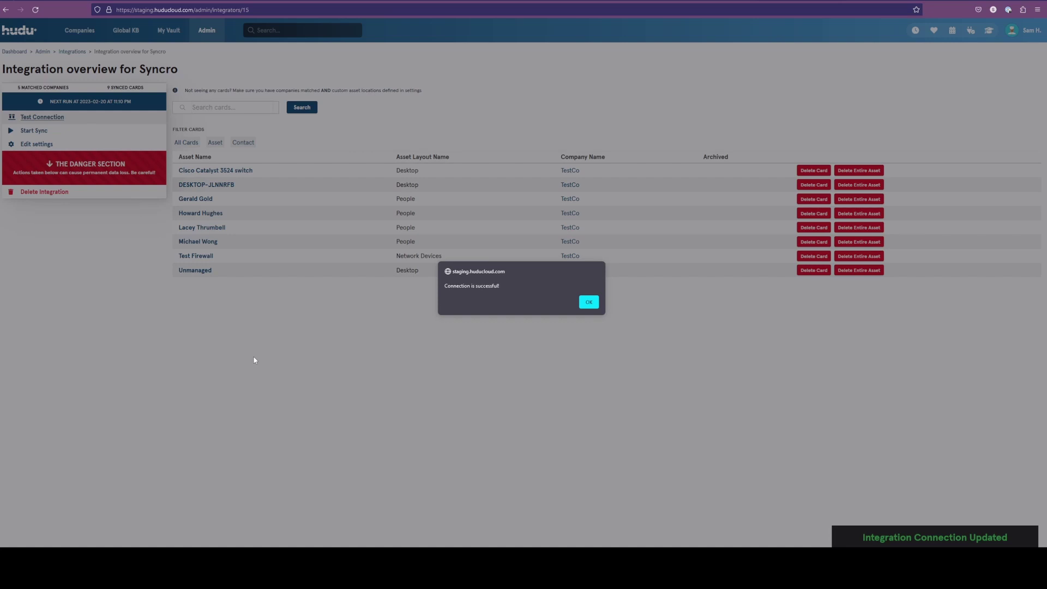
# - Acknowledge the successful connection, review the Syncro API key, and save the settings again
pyautogui.click(589, 302)
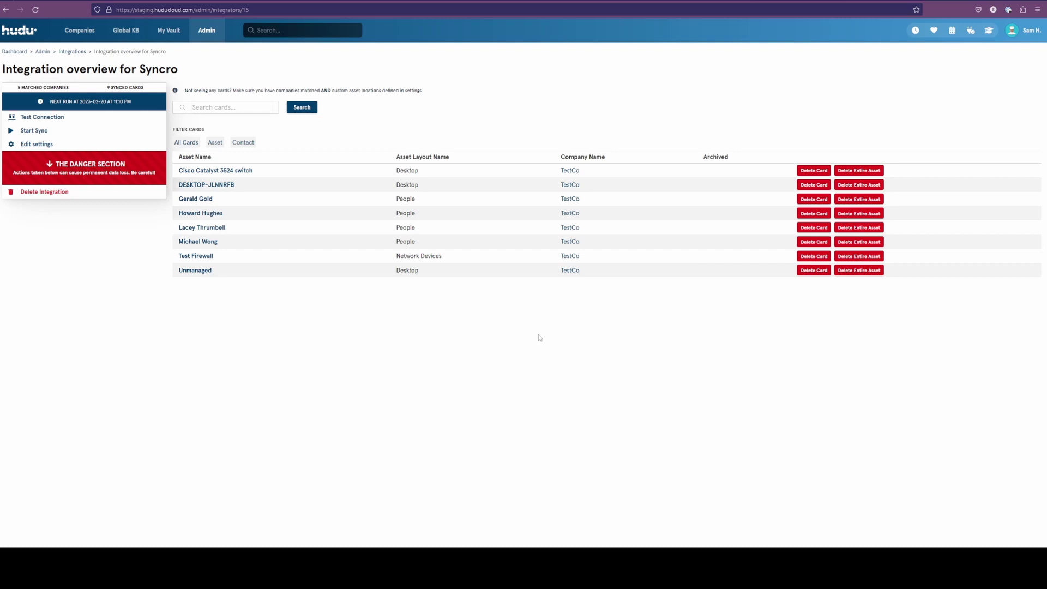
pyautogui.click(49, 145)
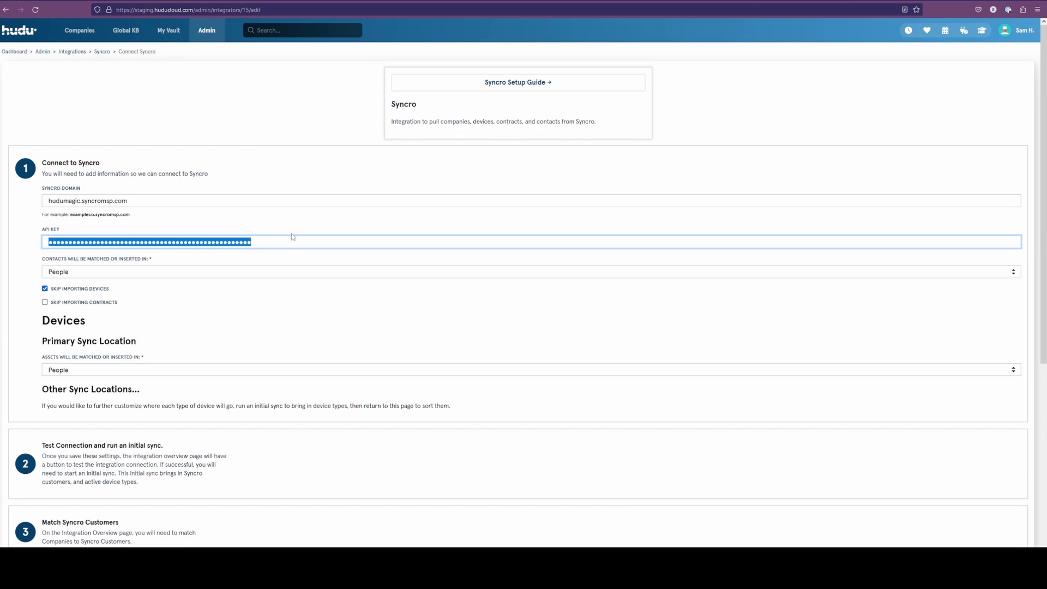
pyautogui.scroll(-5, 230, 388)
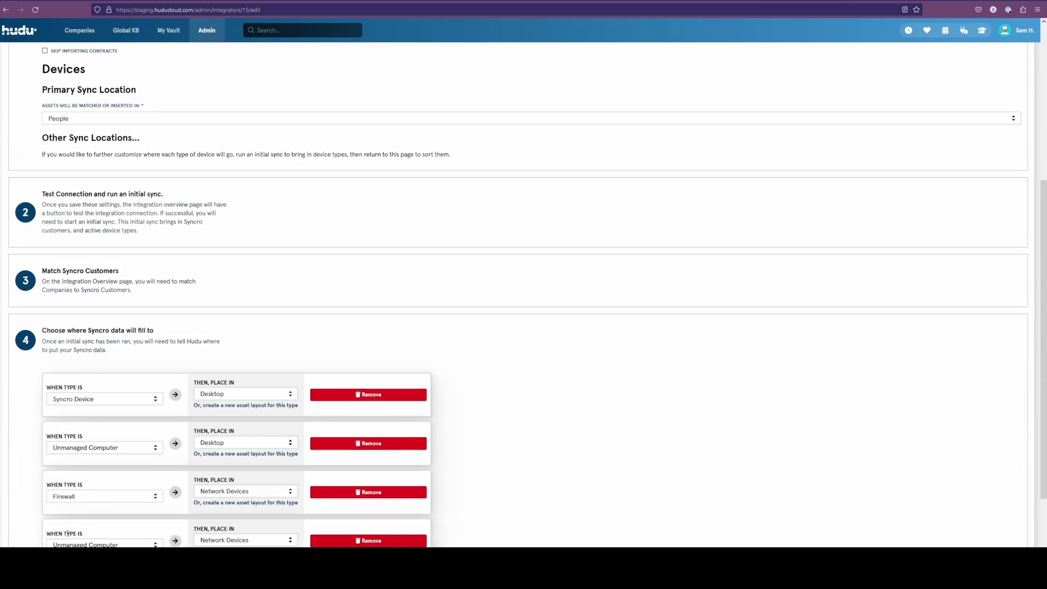
pyautogui.scroll(-2, 67, 533)
pyautogui.click(32, 533)
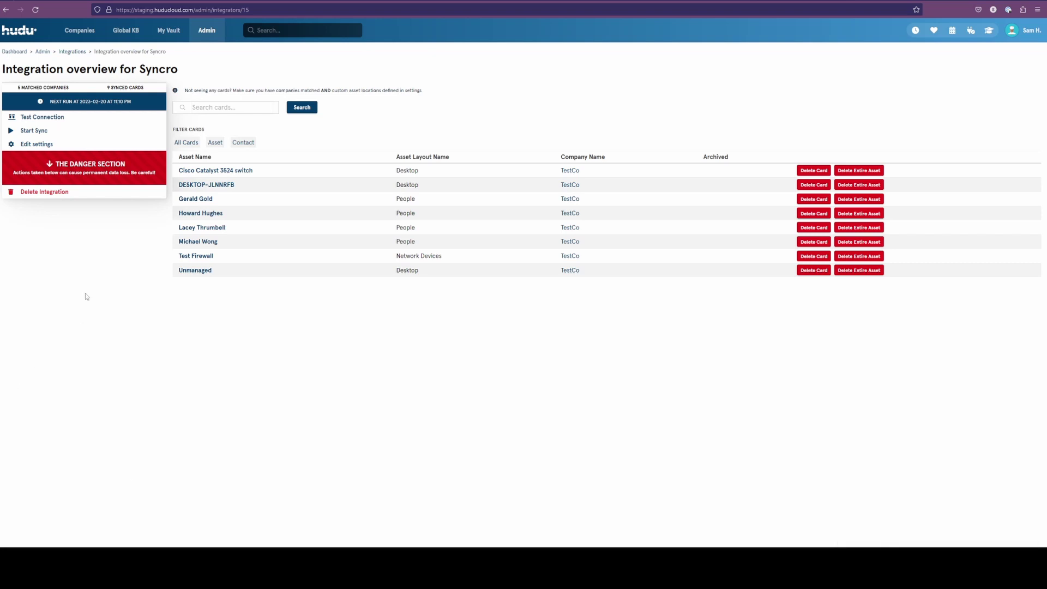
# - Start a Syncro sync and open its logs showing the 7:15 pm run
pyautogui.click(42, 132)
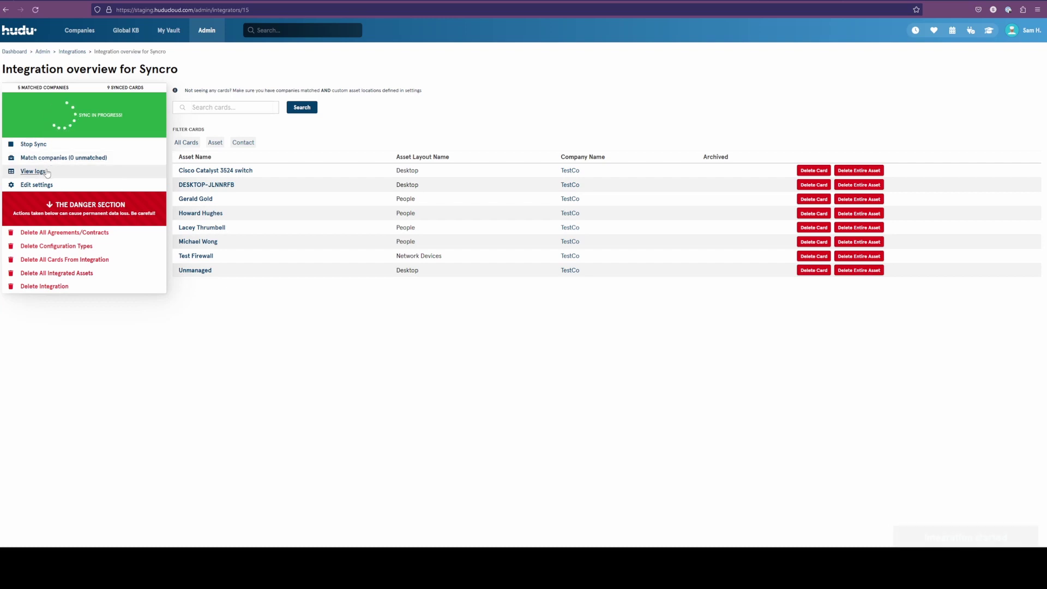
pyautogui.click(33, 171)
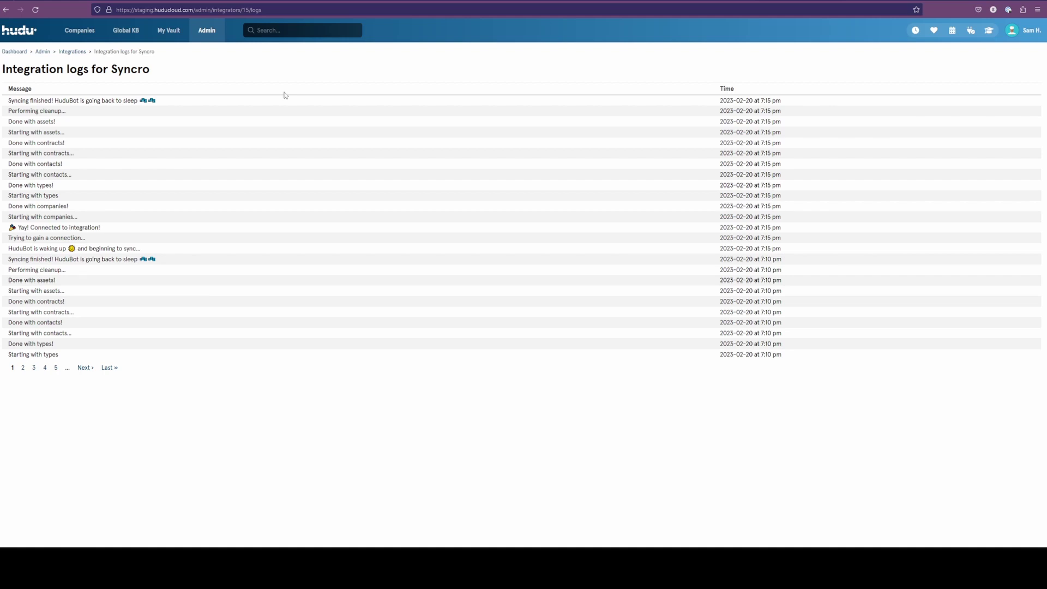
# - Go back to the Integrations list from the Syncro logs page
pyautogui.click(75, 54)
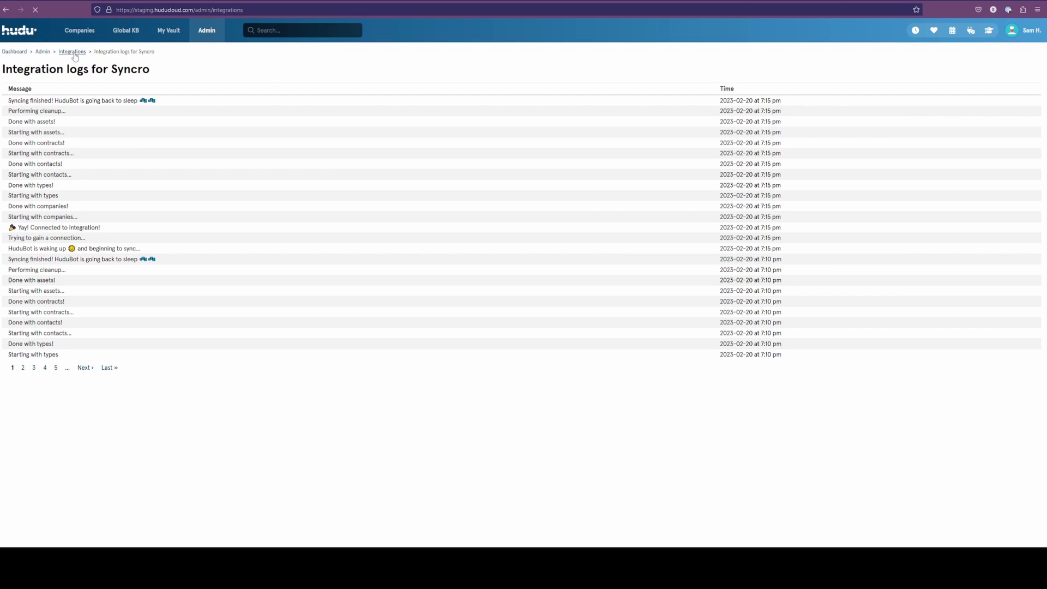